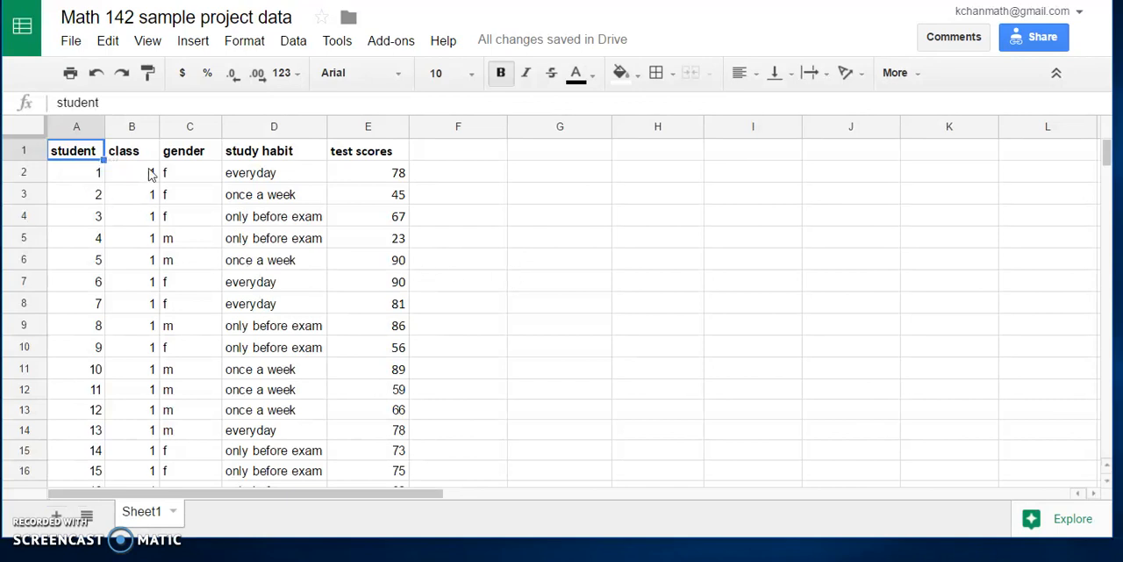
Step: Look through the student records on Sheet1, covering class, gender, study habit and test scores
{"action": "scroll", "coordinate": [193, 202], "scroll_direction": "down", "scroll_amount": 1}
{"action": "scroll", "coordinate": [193, 202], "scroll_direction": "up", "scroll_amount": 1}
{"action": "scroll", "coordinate": [138, 169], "scroll_direction": "down", "scroll_amount": 8}
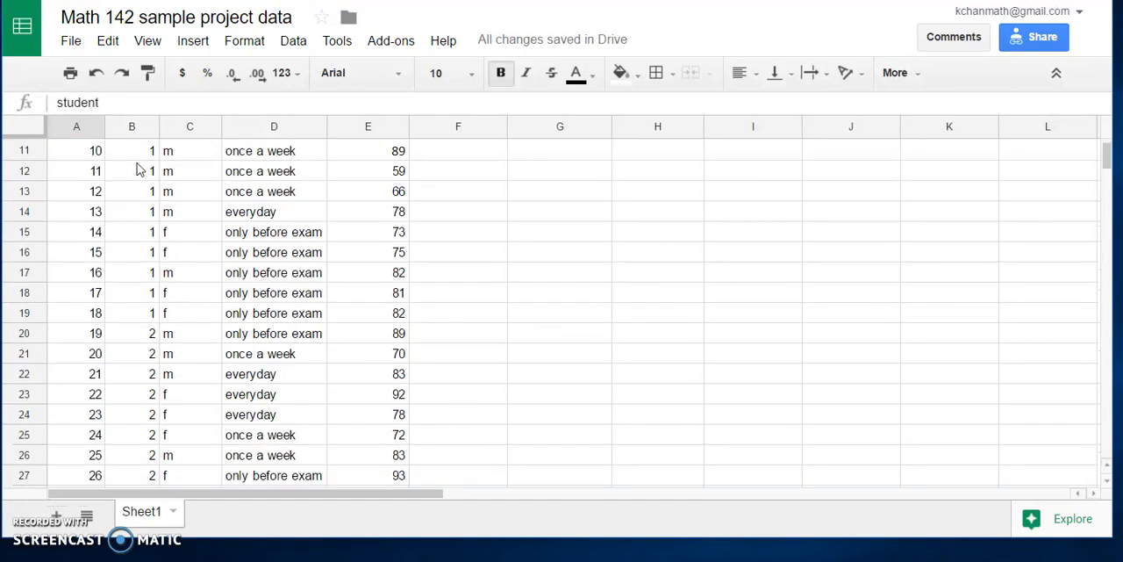
{"action": "scroll", "coordinate": [138, 169], "scroll_direction": "up", "scroll_amount": 9}
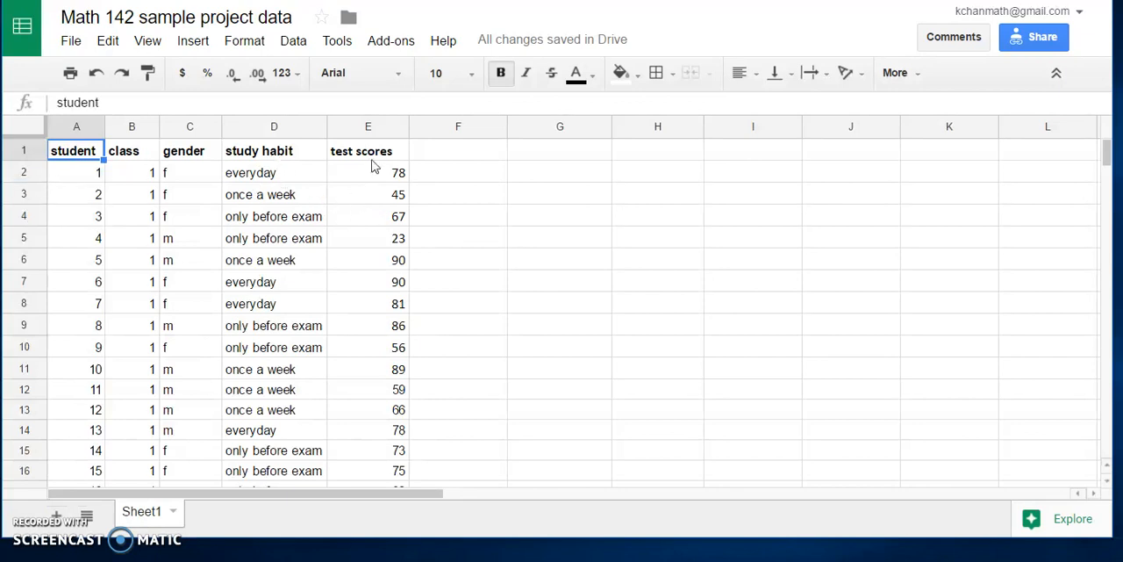
{"action": "scroll", "coordinate": [363, 238], "scroll_direction": "down", "scroll_amount": 8}
{"action": "scroll", "coordinate": [363, 237], "scroll_direction": "down", "scroll_amount": 4}
{"action": "scroll", "coordinate": [364, 238], "scroll_direction": "up", "scroll_amount": 10}
Step: Copy the class column with its header, rows 1 to 38, from Sheet1 into column A of a new sheet
{"action": "left_click_drag", "start_coordinate": [145, 152], "coordinate": [150, 353]}
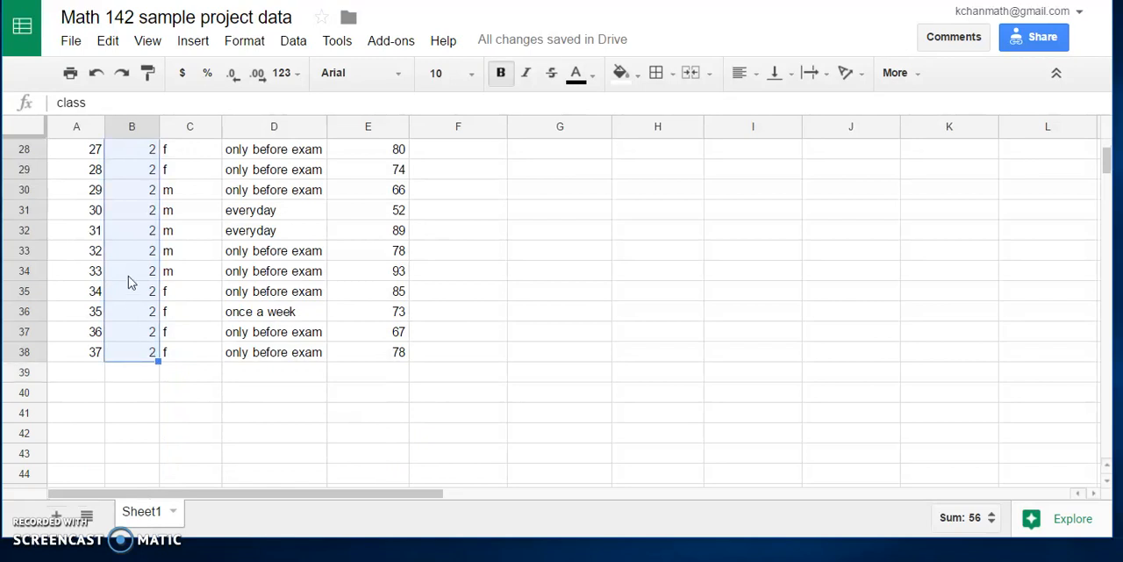
{"action": "right_click", "coordinate": [130, 281]}
{"action": "left_click", "coordinate": [158, 323]}
{"action": "left_click", "coordinate": [56, 517]}
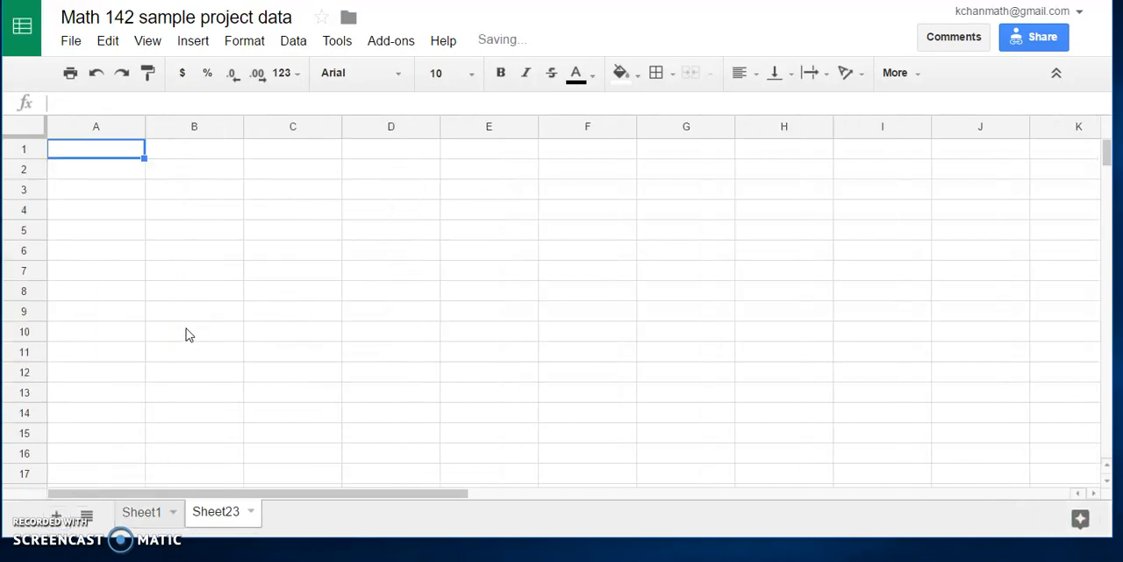
{"action": "left_click_drag", "start_coordinate": [144, 127], "coordinate": [125, 127]}
{"action": "right_click", "coordinate": [95, 152]}
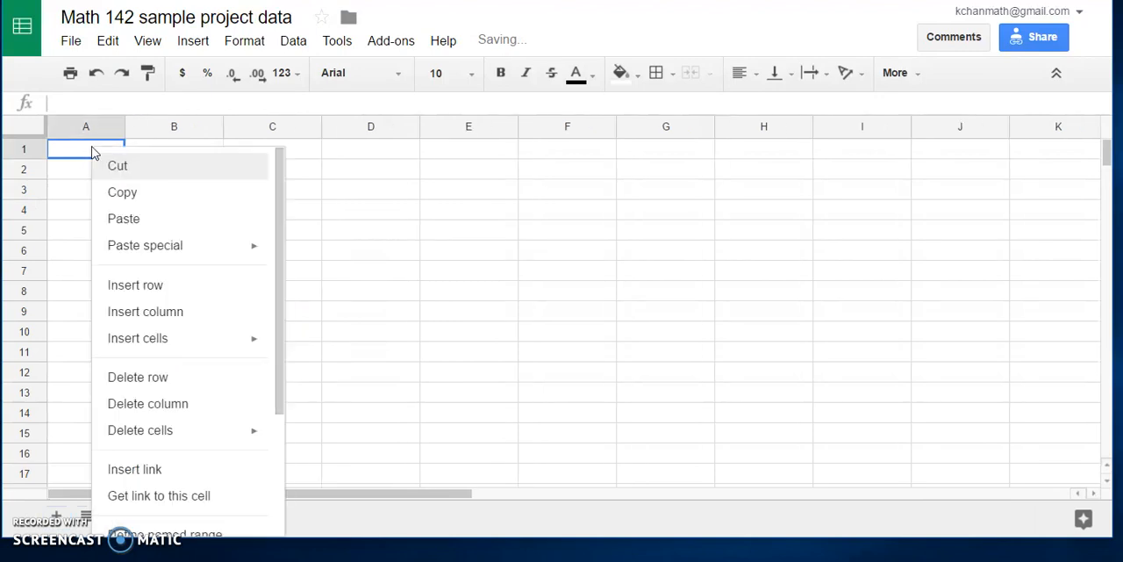
{"action": "left_click", "coordinate": [107, 221]}
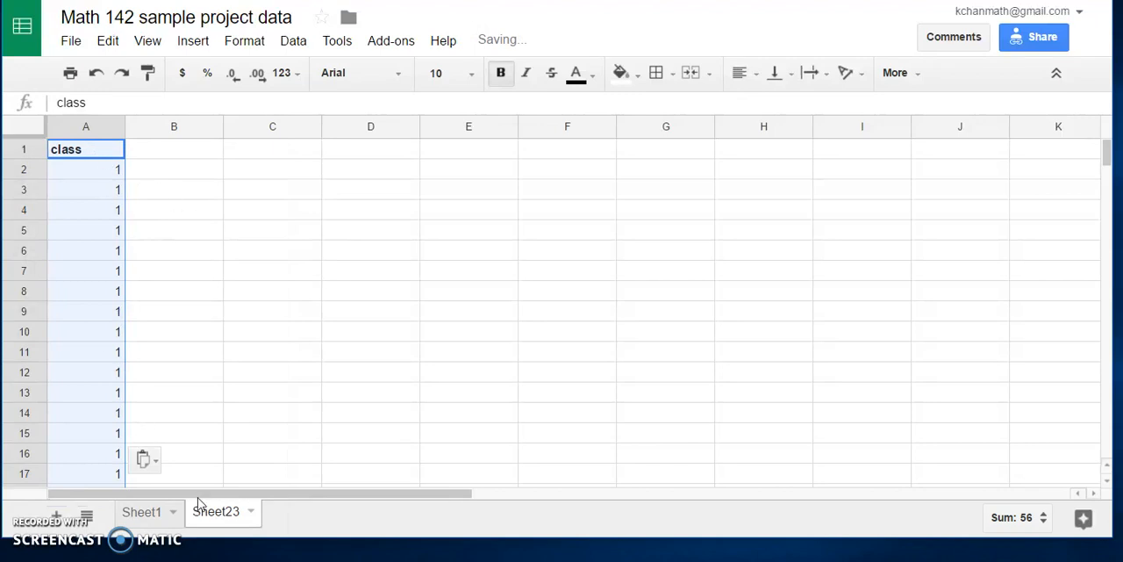
Step: Copy the study habit column with its header, rows 1 to 38, from Sheet1 into column B of the new sheet
{"action": "left_click", "coordinate": [141, 511]}
{"action": "scroll", "coordinate": [363, 208], "scroll_direction": "up", "scroll_amount": 5}
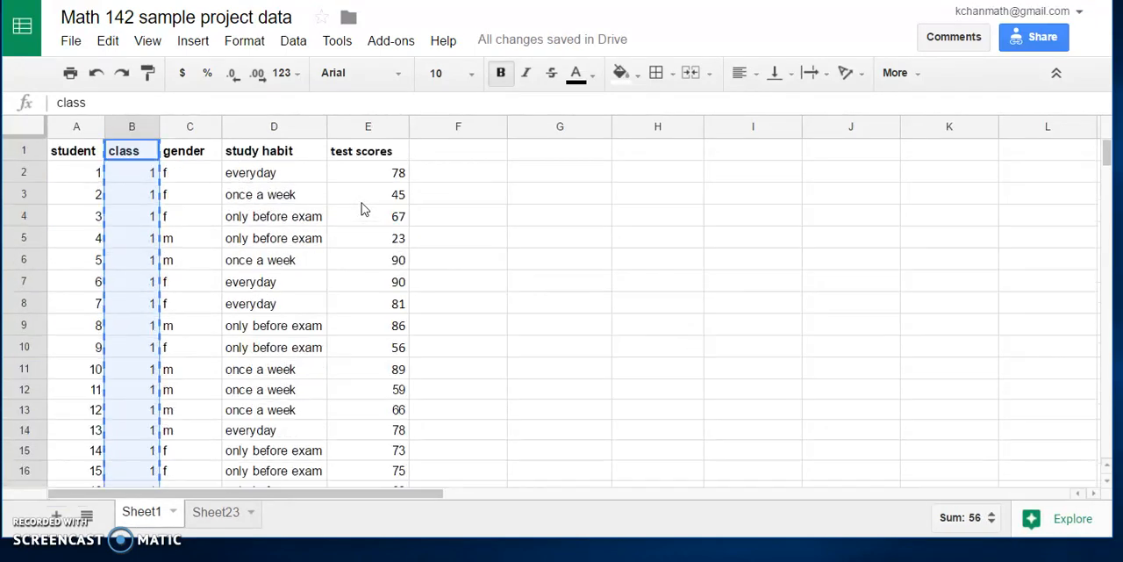
{"action": "left_click_drag", "start_coordinate": [283, 151], "coordinate": [306, 416]}
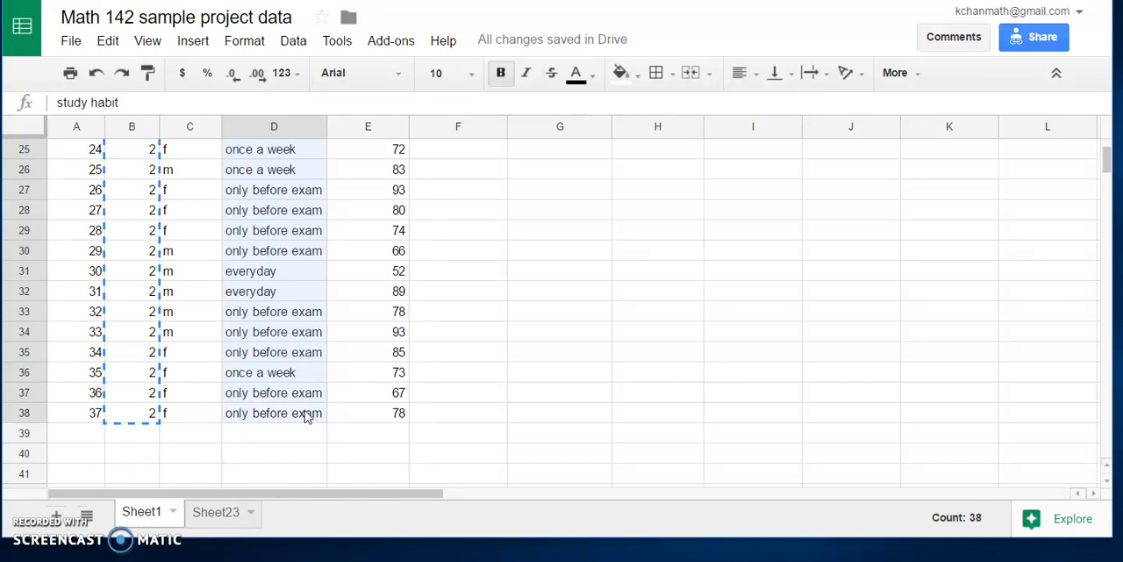
{"action": "right_click", "coordinate": [295, 303]}
{"action": "left_click", "coordinate": [325, 349]}
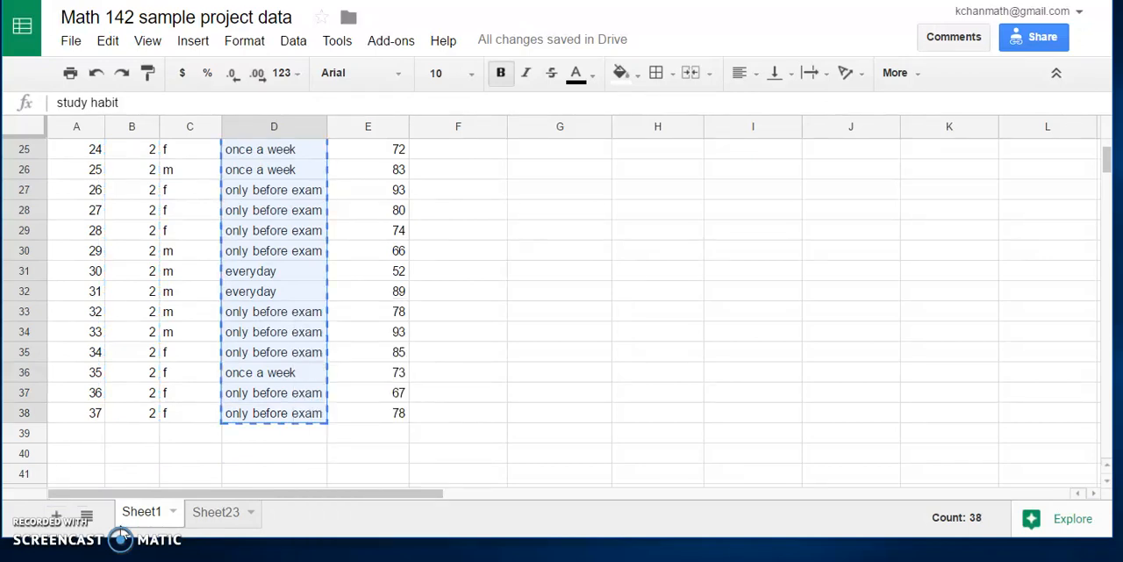
{"action": "left_click", "coordinate": [218, 512]}
{"action": "left_click", "coordinate": [167, 153]}
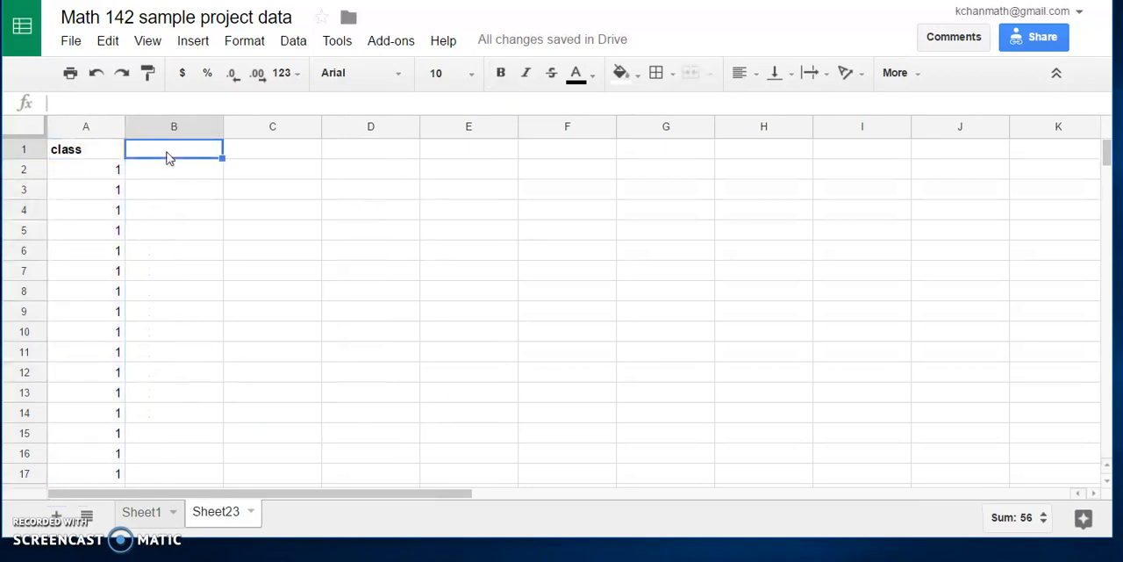
{"action": "right_click", "coordinate": [167, 152]}
{"action": "left_click", "coordinate": [198, 224]}
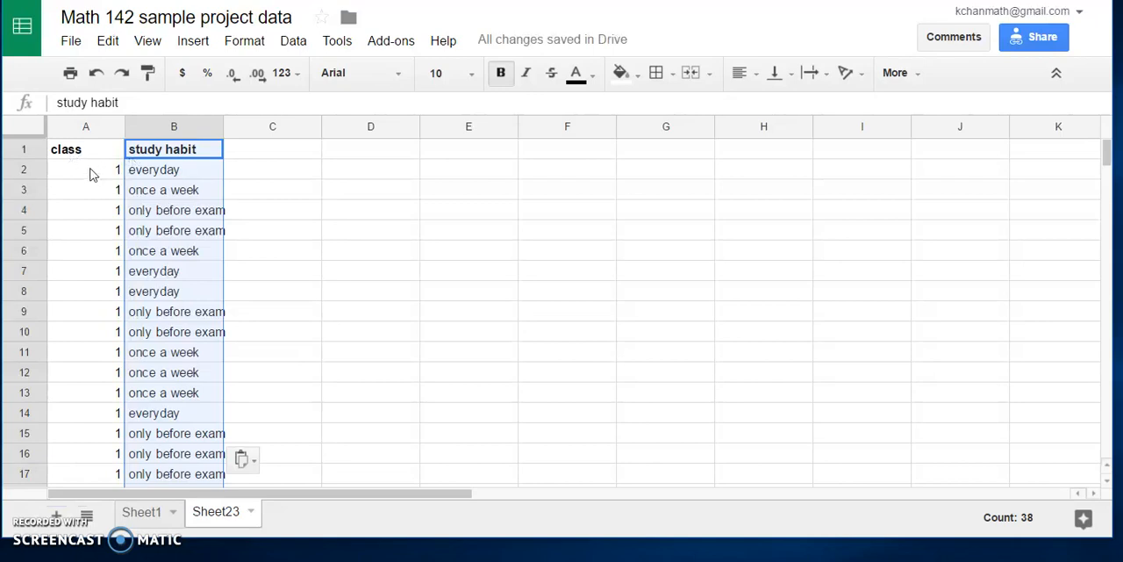
Step: Review the paired class and study habit entries on the new sheet
{"action": "left_click", "coordinate": [90, 172]}
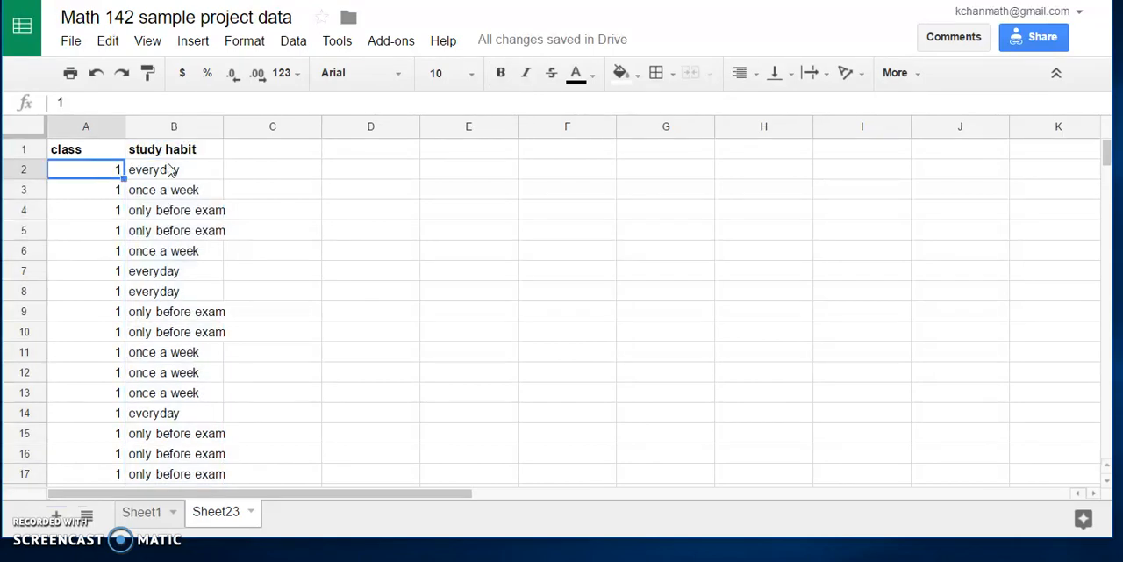
{"action": "left_click", "coordinate": [178, 171]}
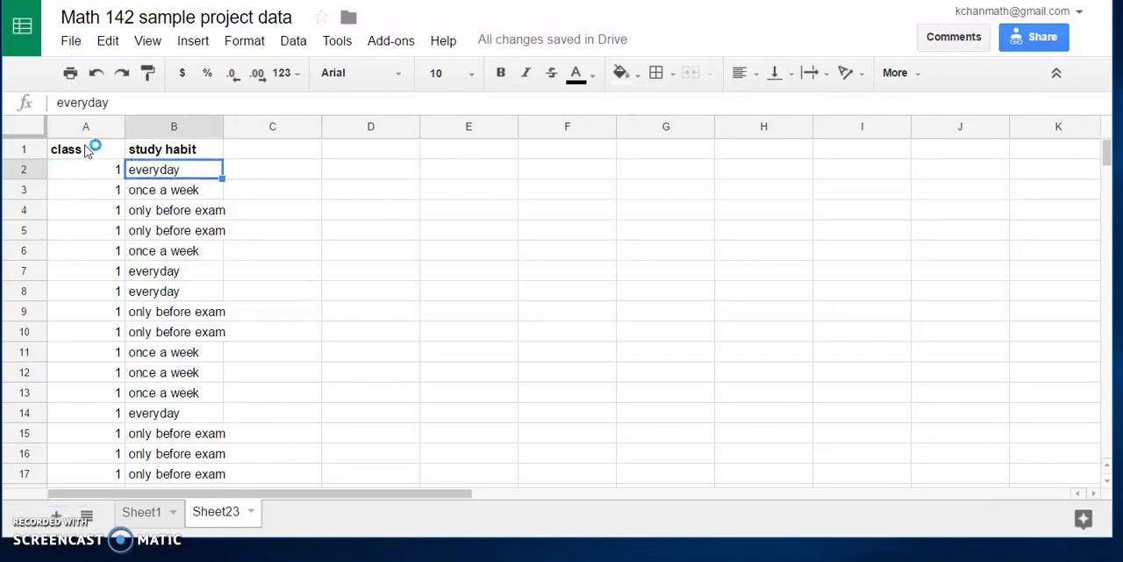
{"action": "scroll", "coordinate": [269, 244], "scroll_direction": "down", "scroll_amount": 2}
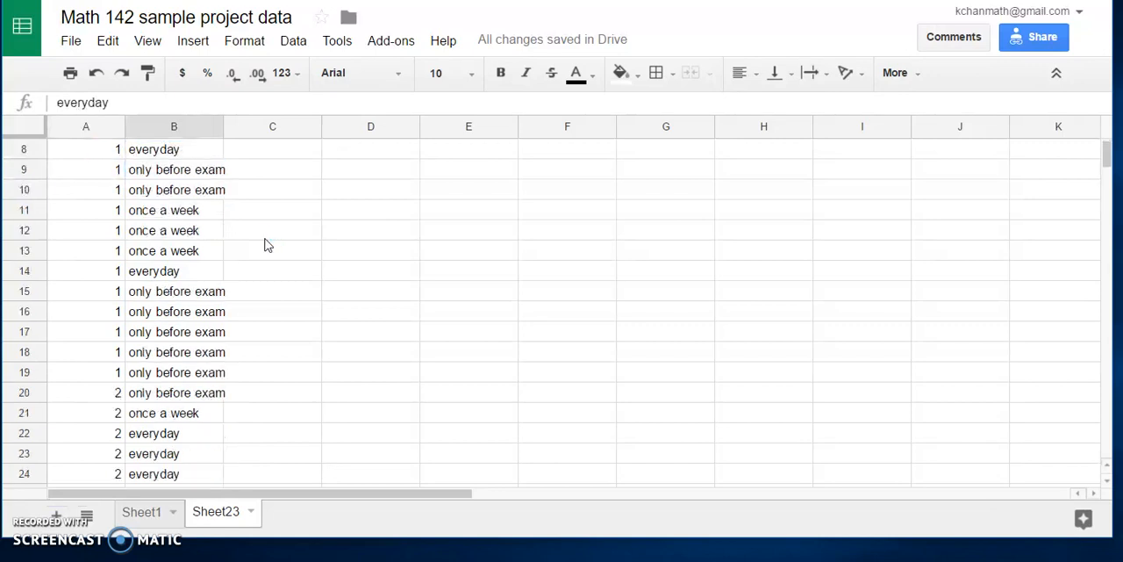
{"action": "scroll", "coordinate": [233, 243], "scroll_direction": "up", "scroll_amount": 2}
{"action": "scroll", "coordinate": [188, 351], "scroll_direction": "down", "scroll_amount": 6}
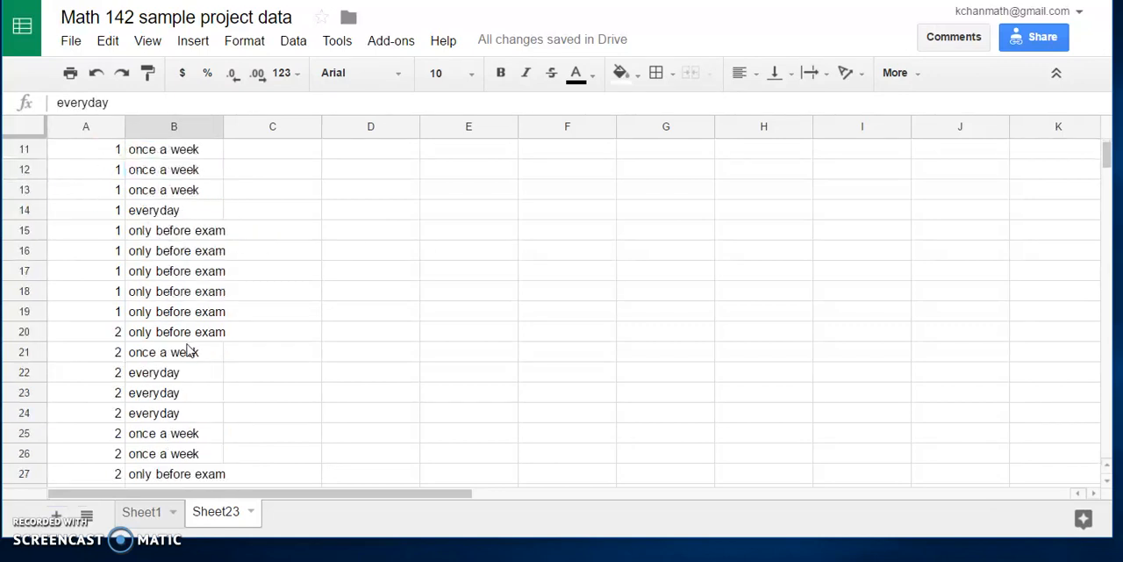
{"action": "scroll", "coordinate": [195, 352], "scroll_direction": "up", "scroll_amount": 6}
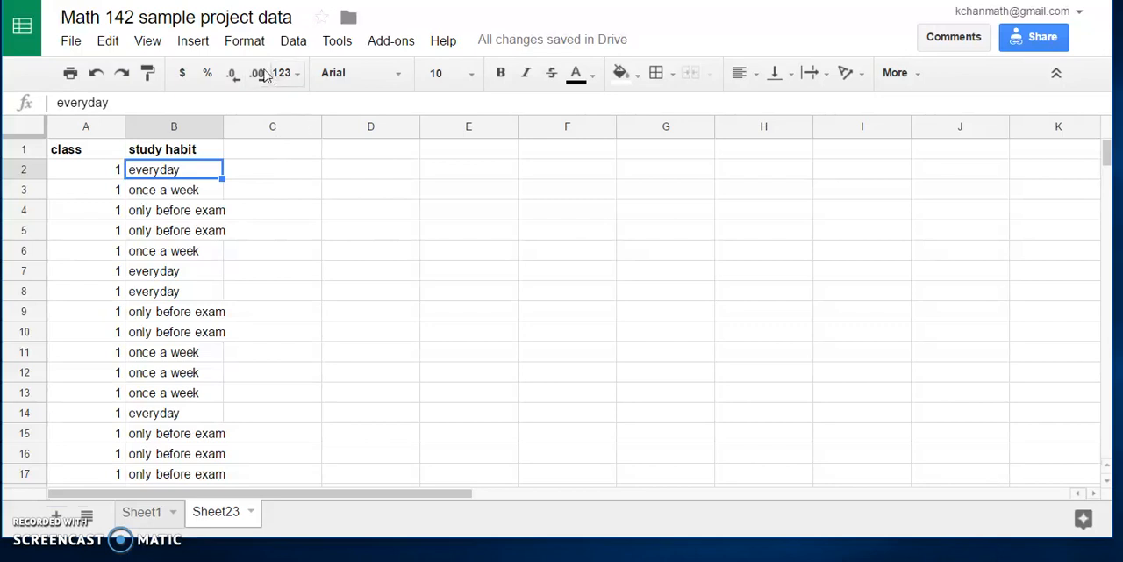
Step: Create a pivot table from the class and study habit data, with class as rows and study habit as columns
{"action": "left_click", "coordinate": [298, 46]}
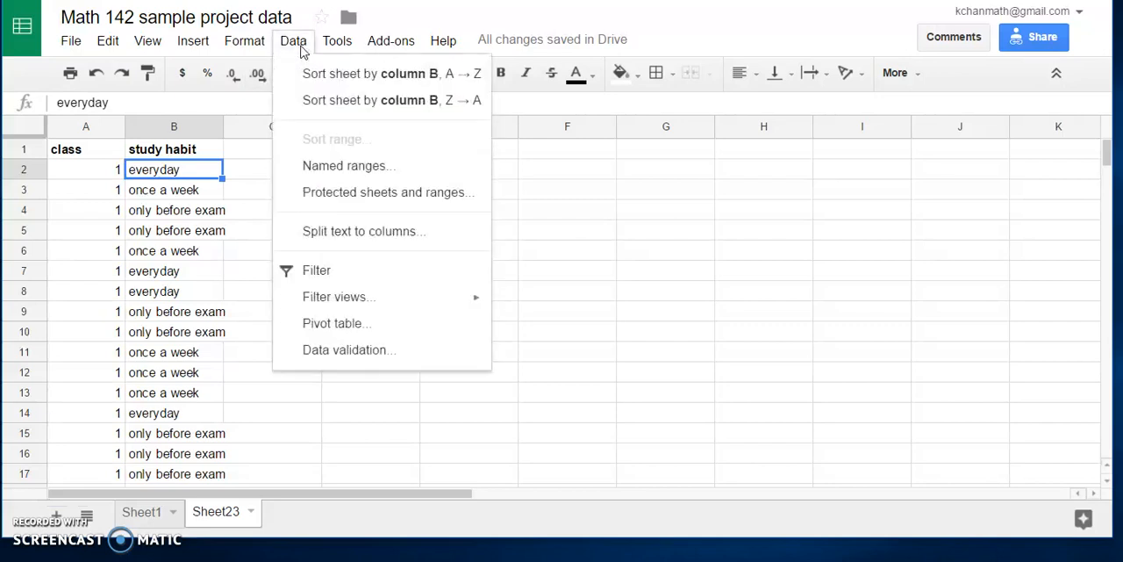
{"action": "left_click", "coordinate": [333, 324]}
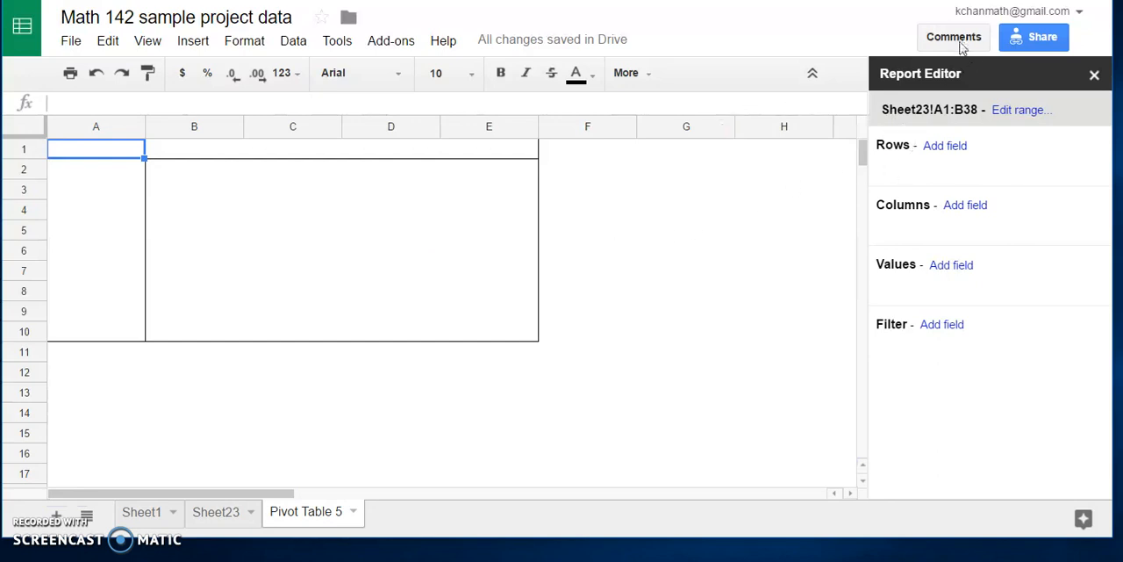
{"action": "left_click", "coordinate": [946, 156]}
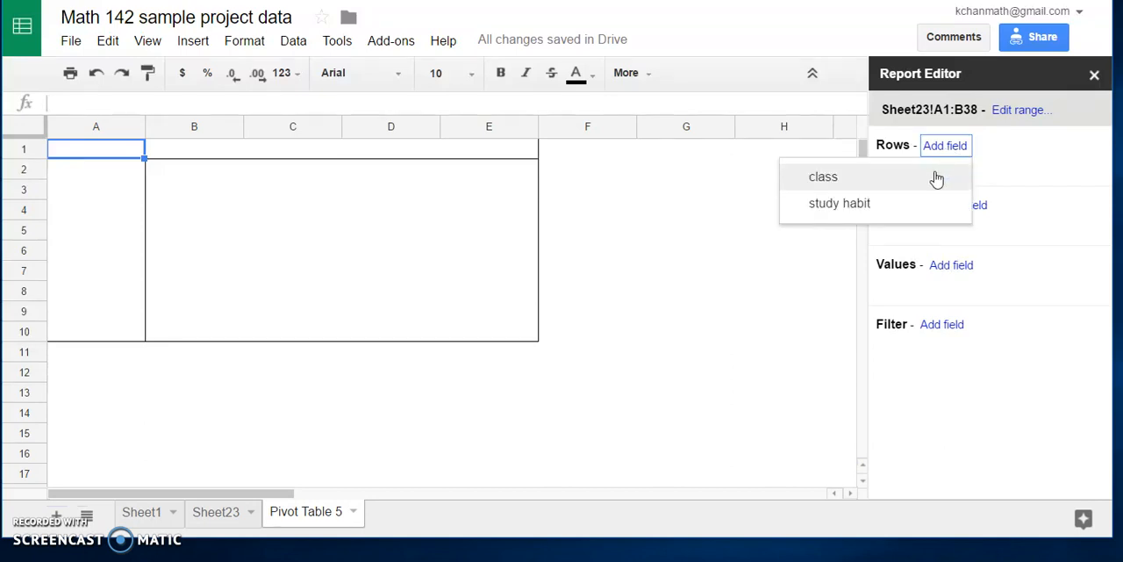
{"action": "left_click", "coordinate": [936, 178]}
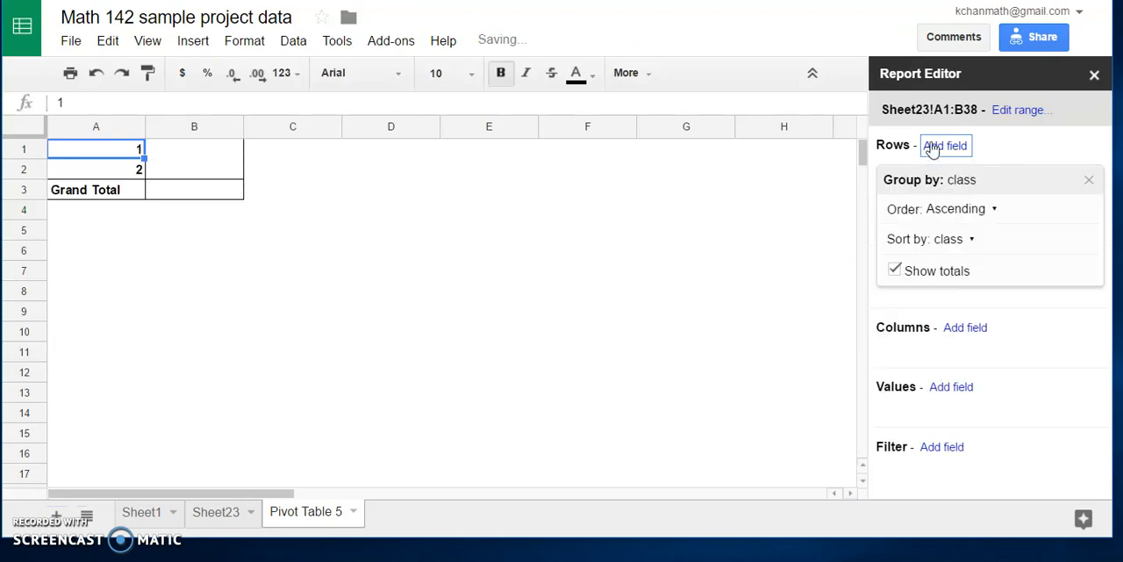
{"action": "left_click", "coordinate": [982, 334]}
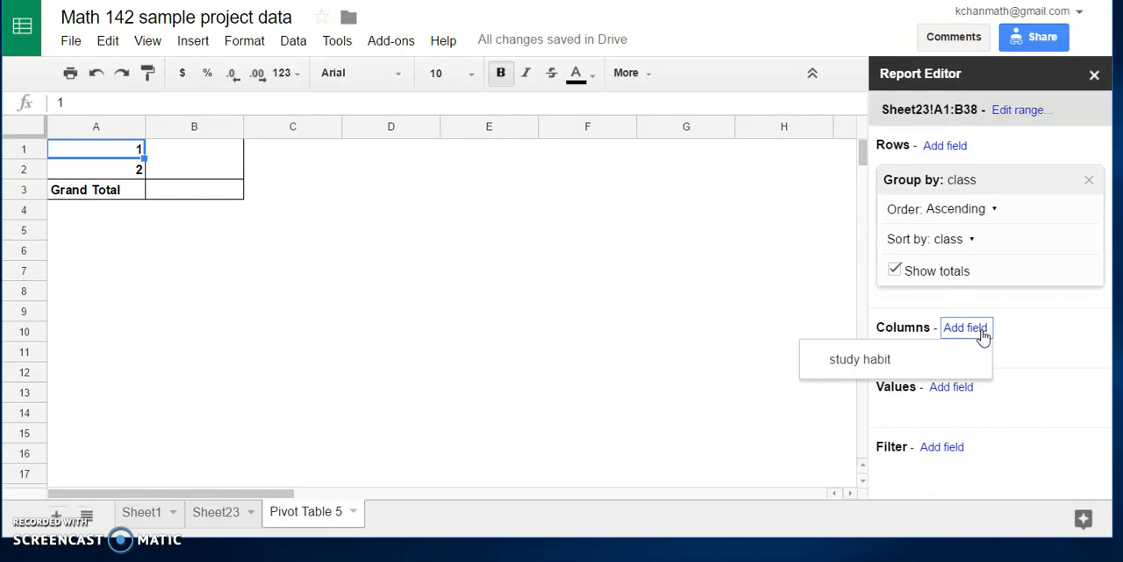
{"action": "left_click", "coordinate": [874, 367]}
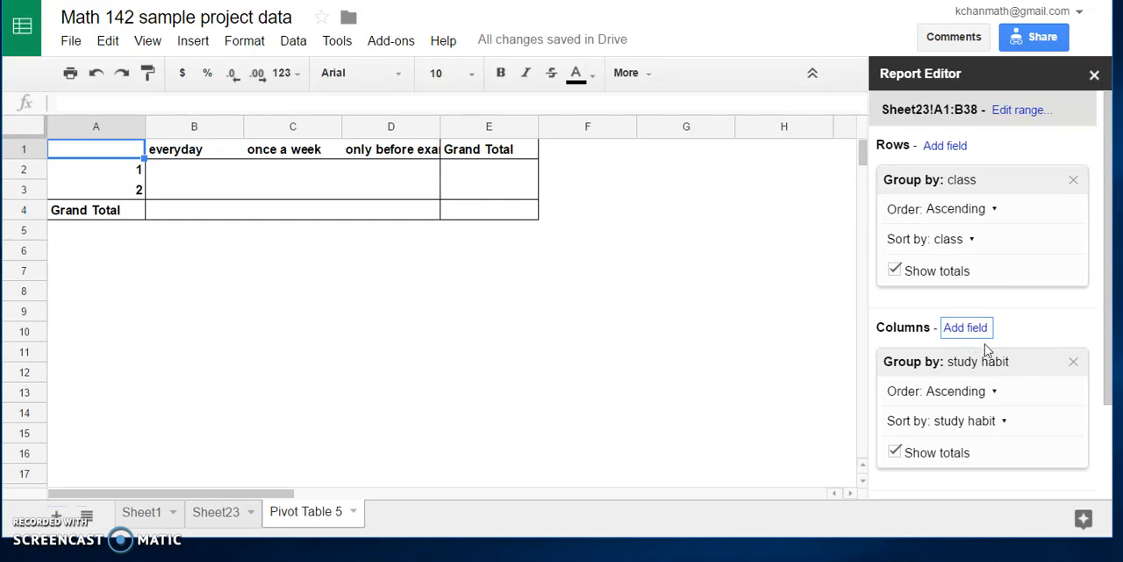
Step: Add class as the pivot table's values field and summarize it by COUNTA
{"action": "scroll", "coordinate": [1082, 475], "scroll_direction": "down", "scroll_amount": 3}
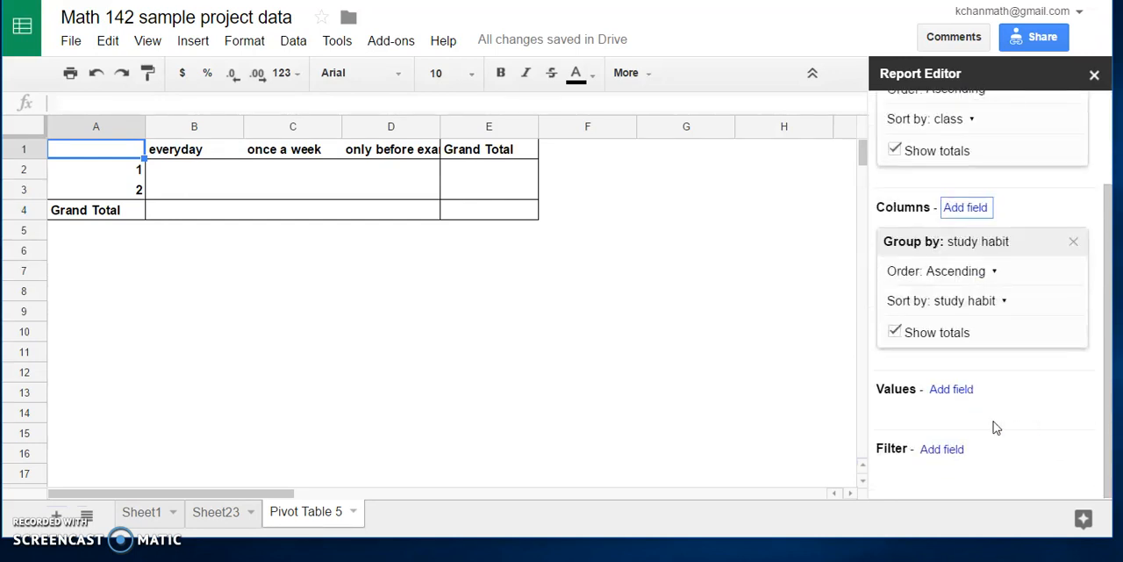
{"action": "left_click", "coordinate": [956, 391]}
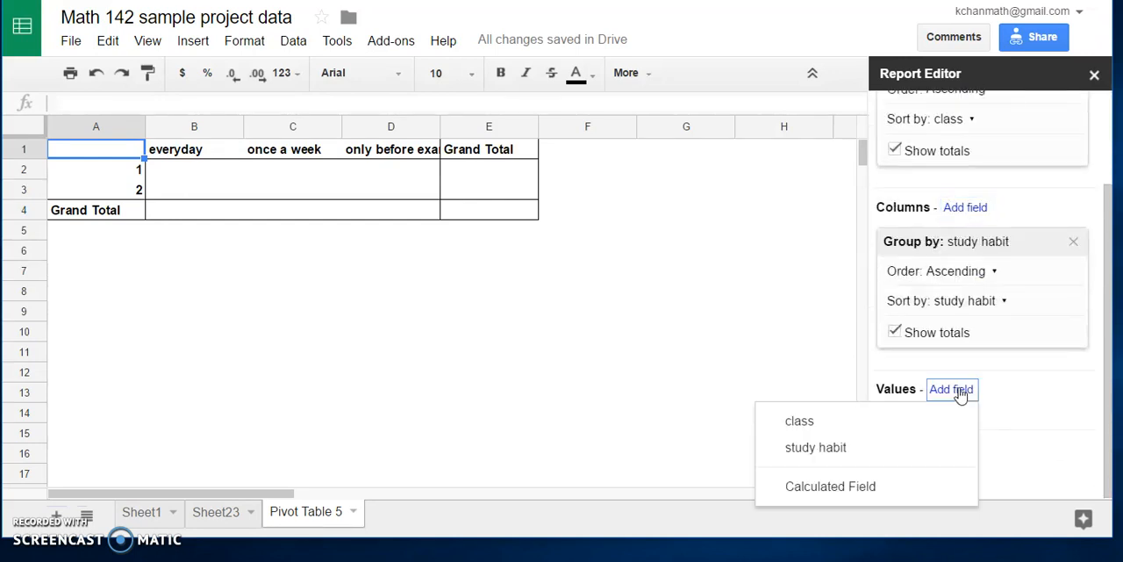
{"action": "left_click", "coordinate": [797, 425]}
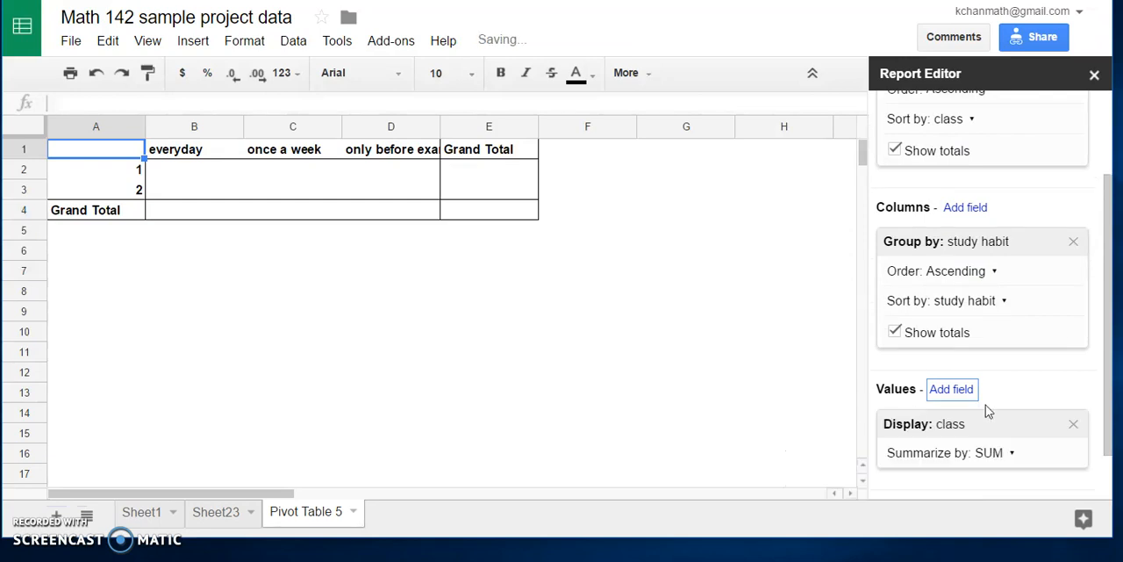
{"action": "left_click", "coordinate": [1011, 455]}
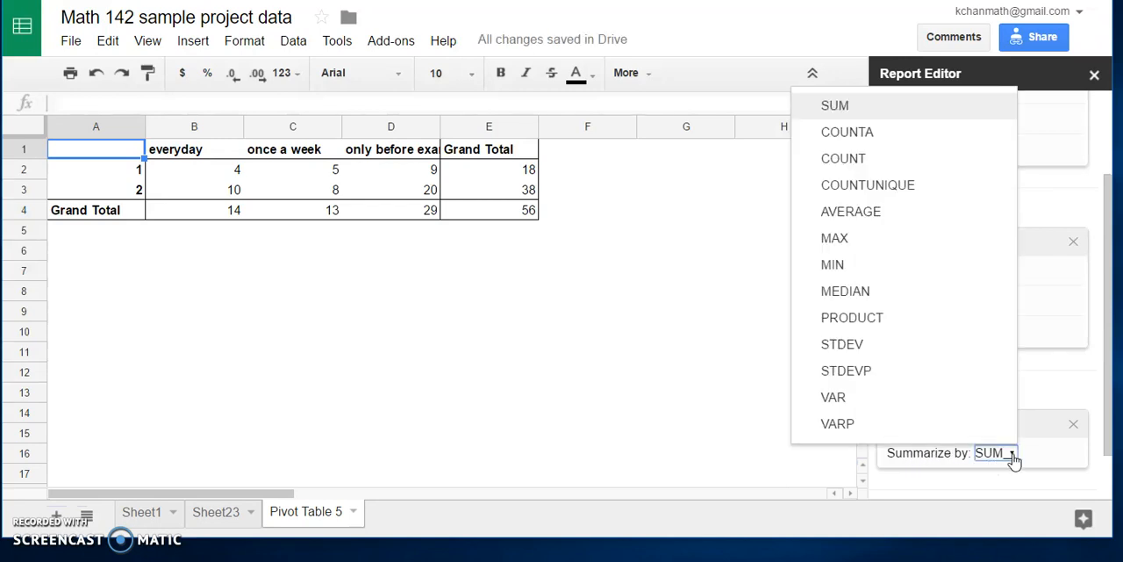
{"action": "left_click", "coordinate": [987, 143]}
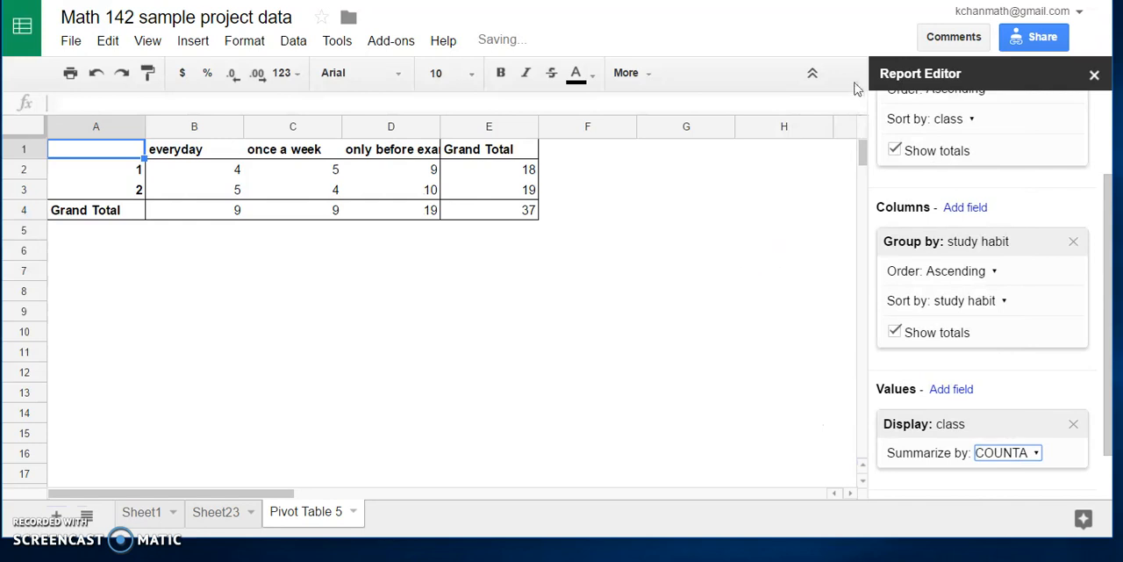
{"action": "left_click", "coordinate": [341, 269]}
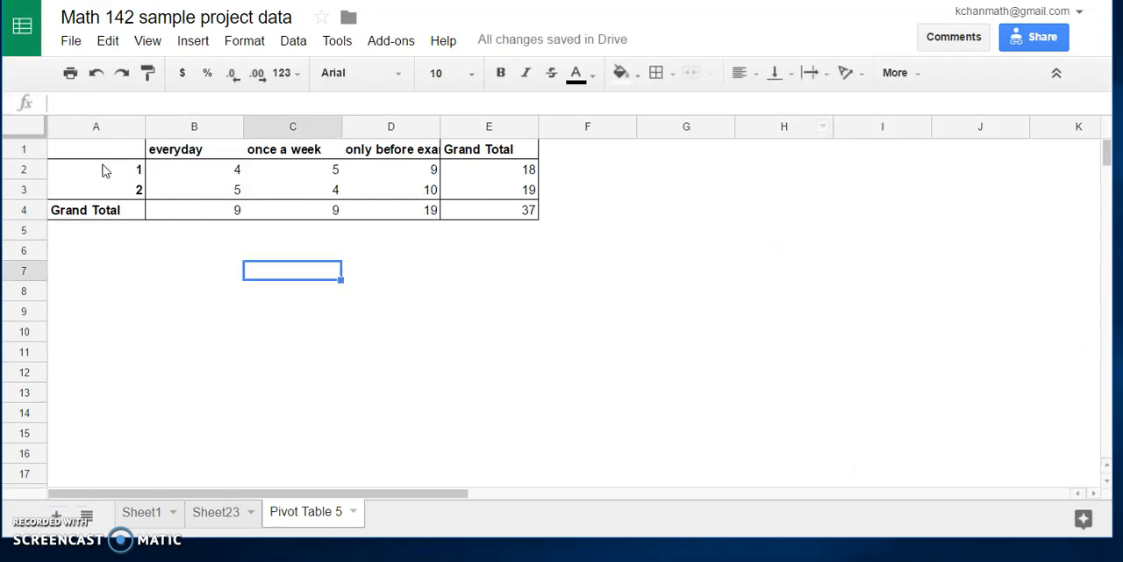
Step: Examine the class 1 counts for each study habit, its grand total, and the row labels of both classes
{"action": "left_click", "coordinate": [103, 169]}
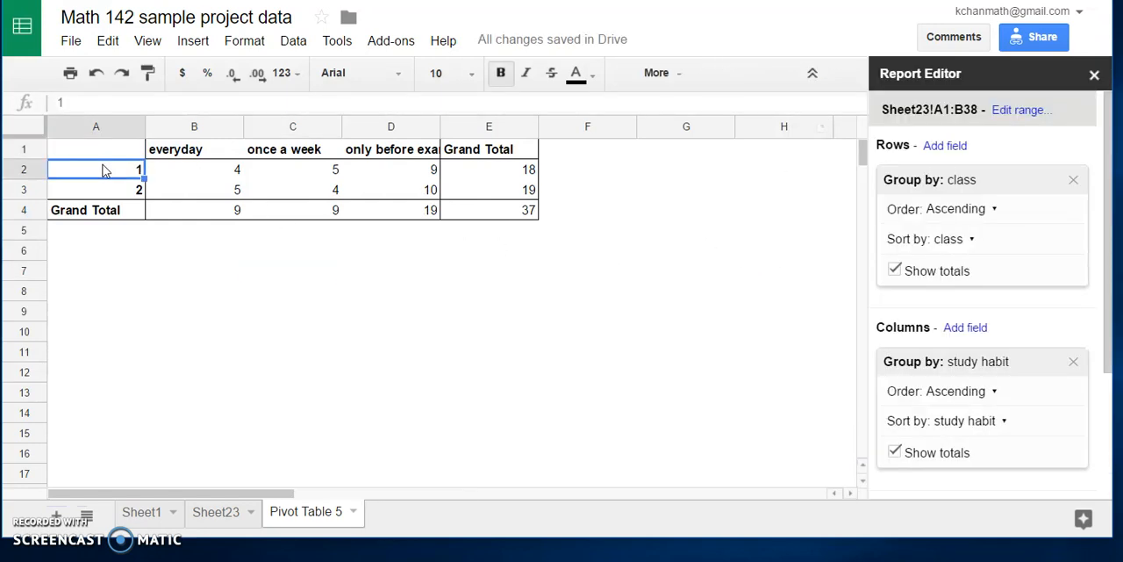
{"action": "left_click", "coordinate": [214, 173]}
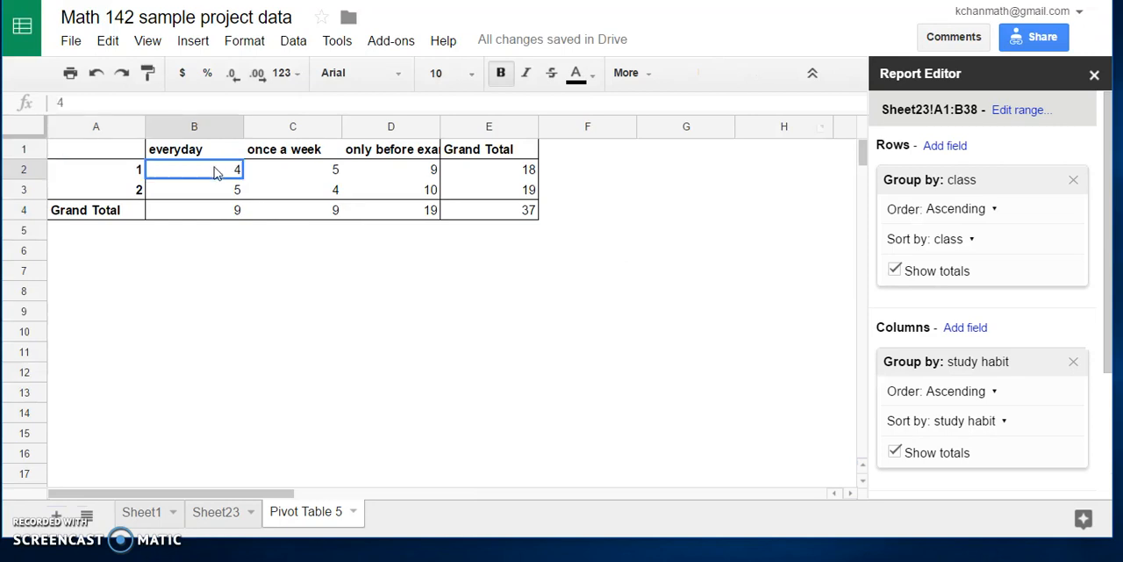
{"action": "left_click", "coordinate": [297, 175]}
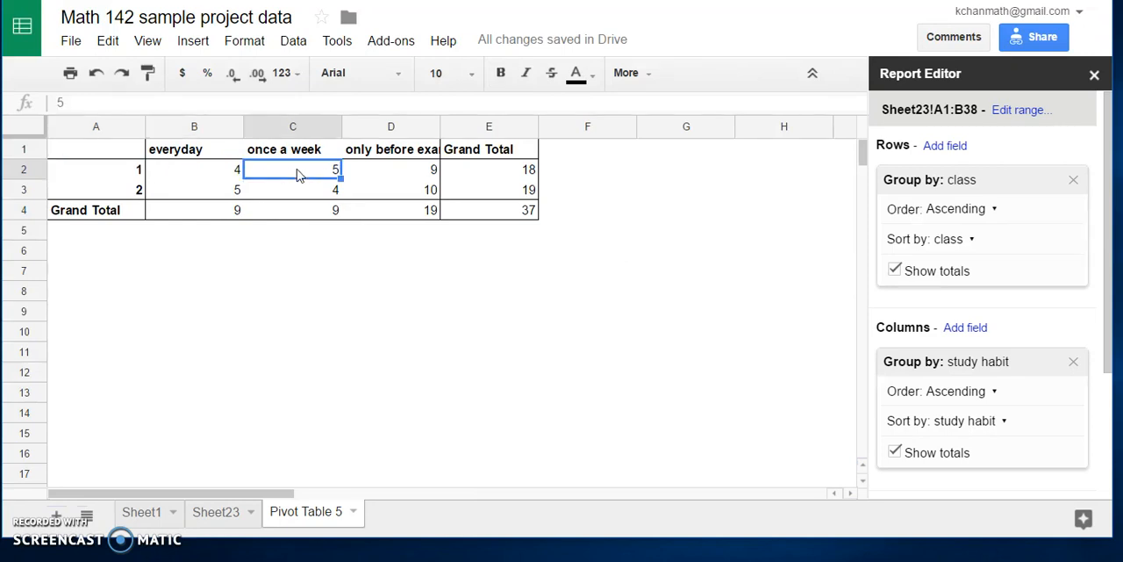
{"action": "left_click", "coordinate": [394, 172]}
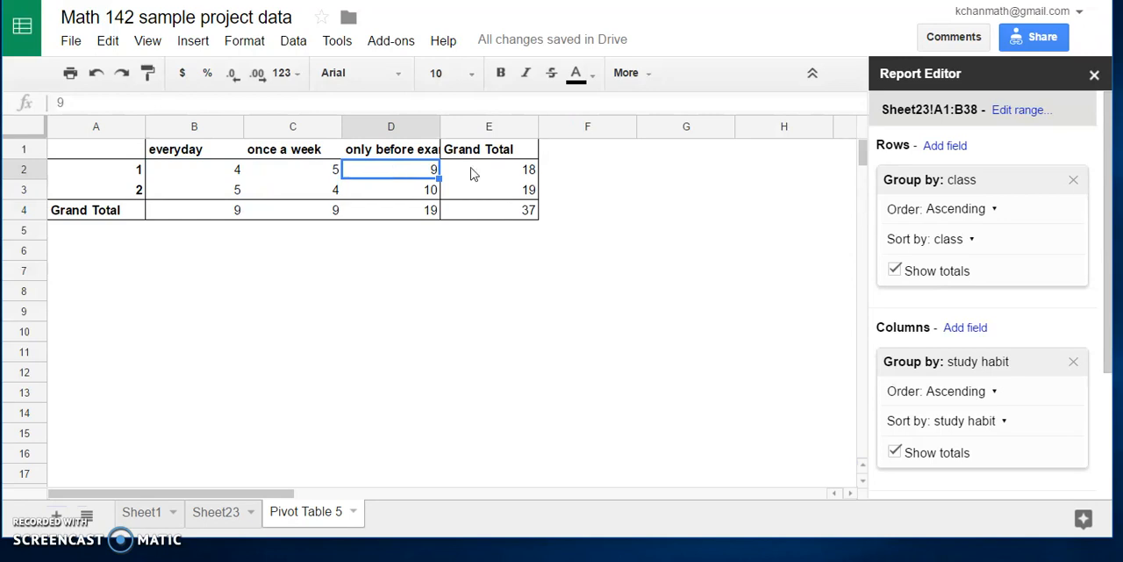
{"action": "left_click", "coordinate": [496, 173]}
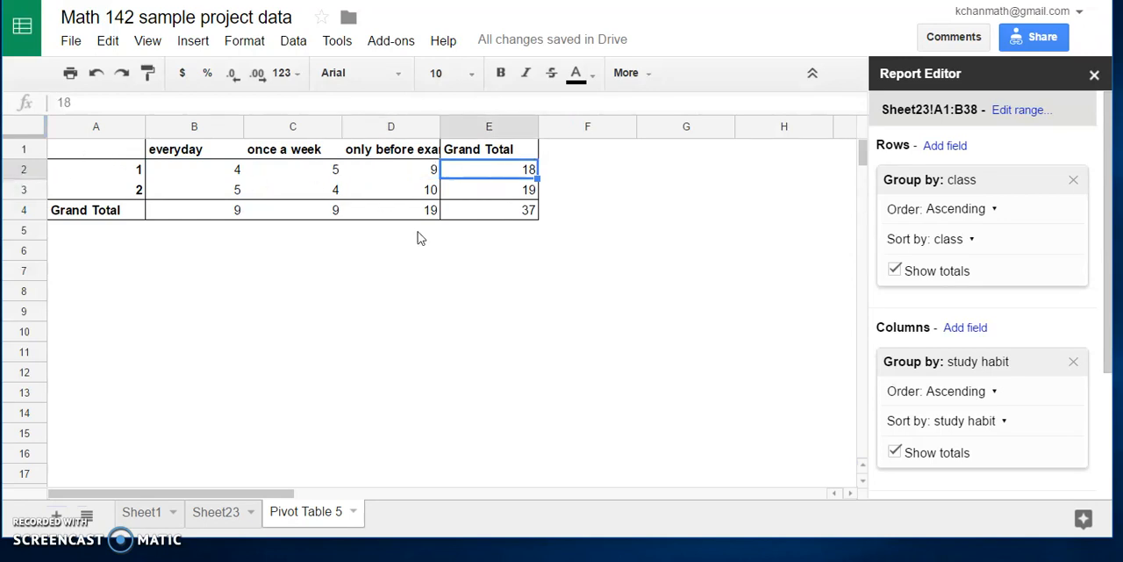
{"action": "left_click", "coordinate": [110, 175]}
{"action": "left_click", "coordinate": [106, 197]}
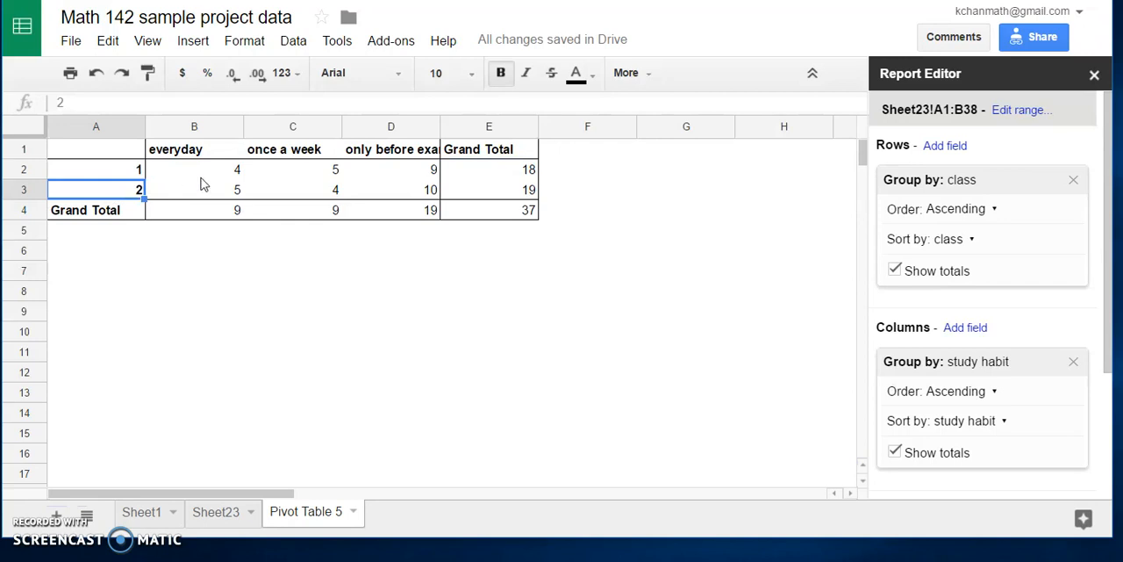
Step: Examine the only-before-exam counts for class 1 and class 2 in the pivot table
{"action": "left_click", "coordinate": [393, 170]}
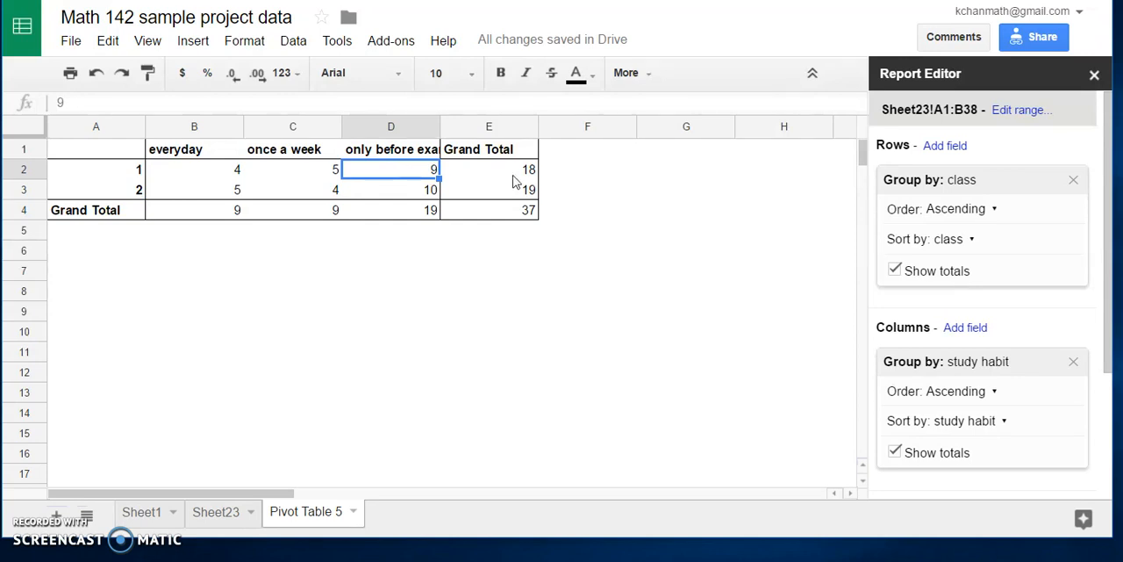
{"action": "left_click", "coordinate": [123, 193]}
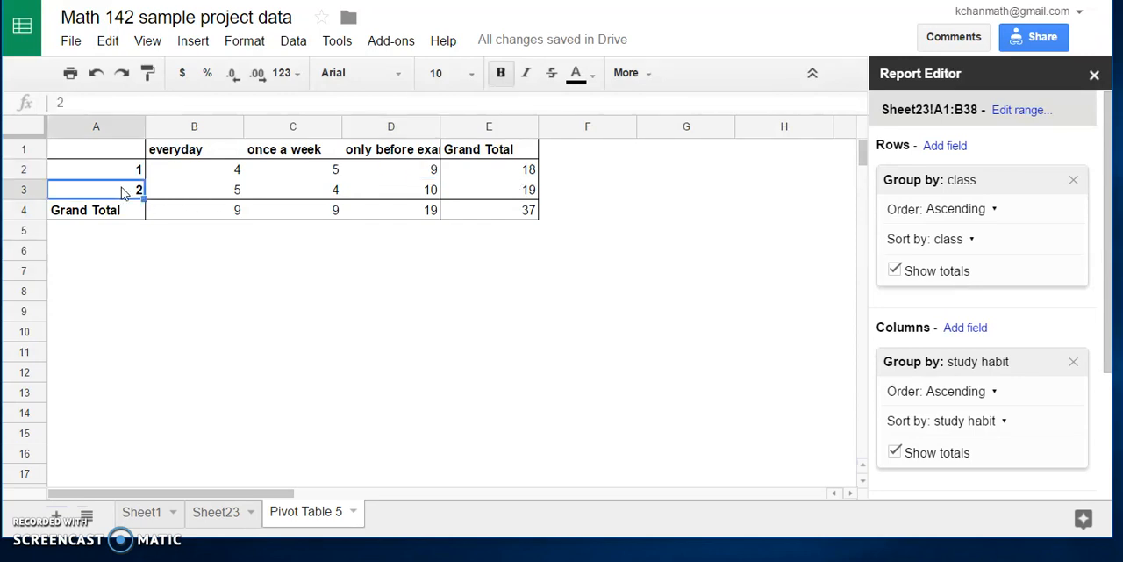
{"action": "left_click", "coordinate": [397, 198]}
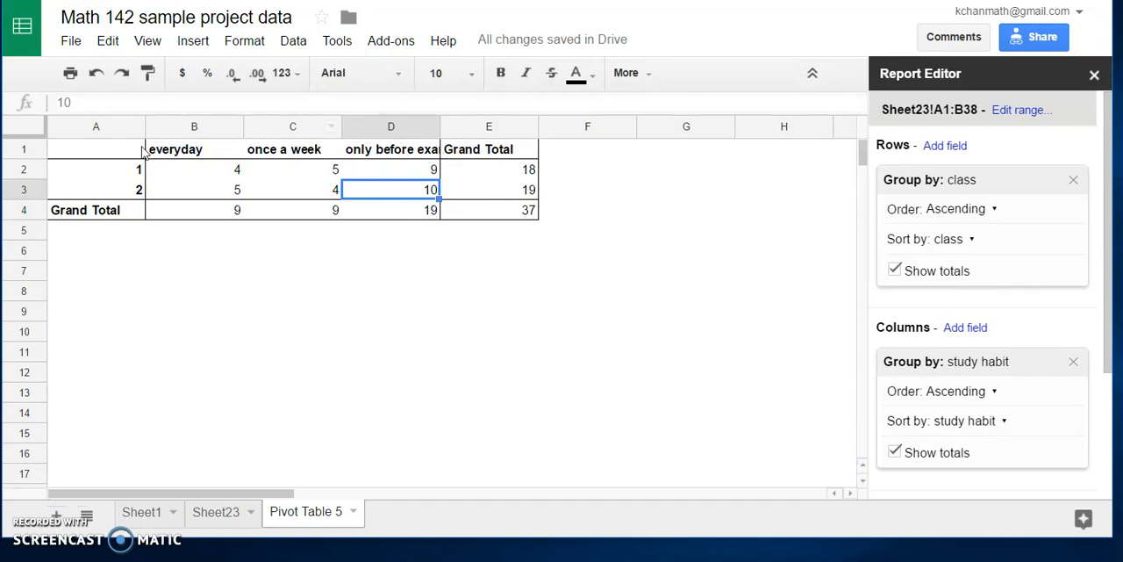
Step: Copy the gender column with its header, rows 1 to 38, from Sheet1 into column A of a new sheet
{"action": "left_click", "coordinate": [143, 511]}
{"action": "scroll", "coordinate": [318, 254], "scroll_direction": "up", "scroll_amount": 3}
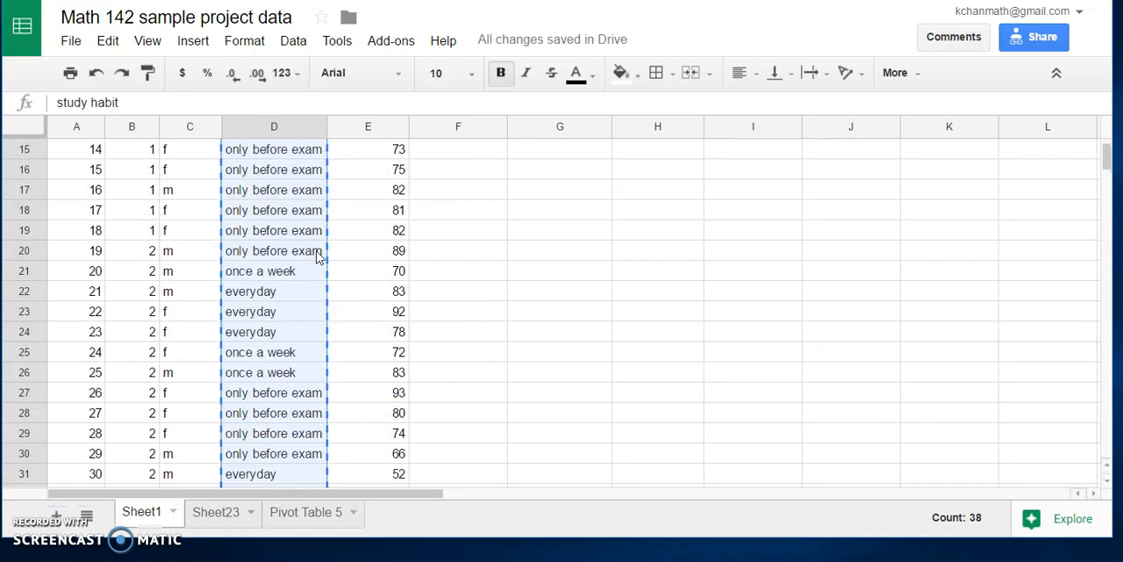
{"action": "scroll", "coordinate": [317, 254], "scroll_direction": "up", "scroll_amount": 5}
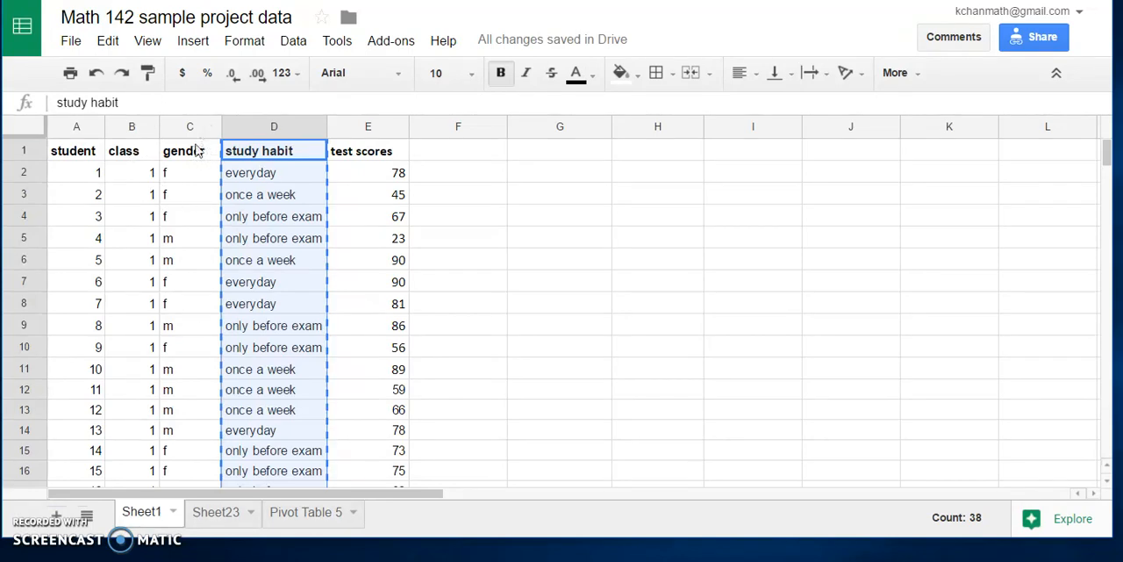
{"action": "left_click_drag", "start_coordinate": [198, 149], "coordinate": [202, 337]}
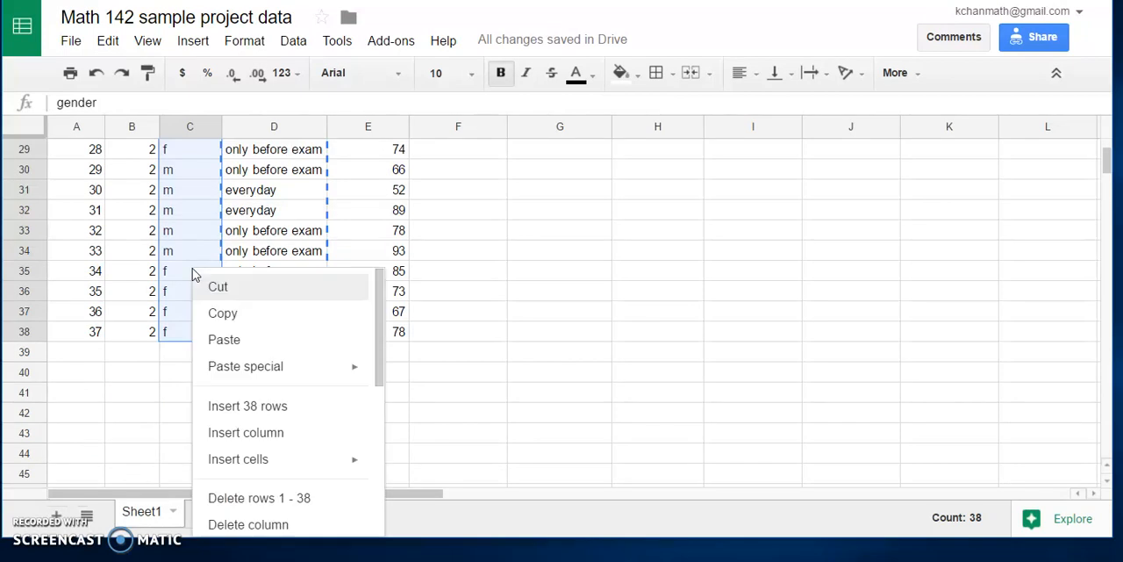
{"action": "left_click", "coordinate": [219, 313]}
{"action": "left_click", "coordinate": [56, 515]}
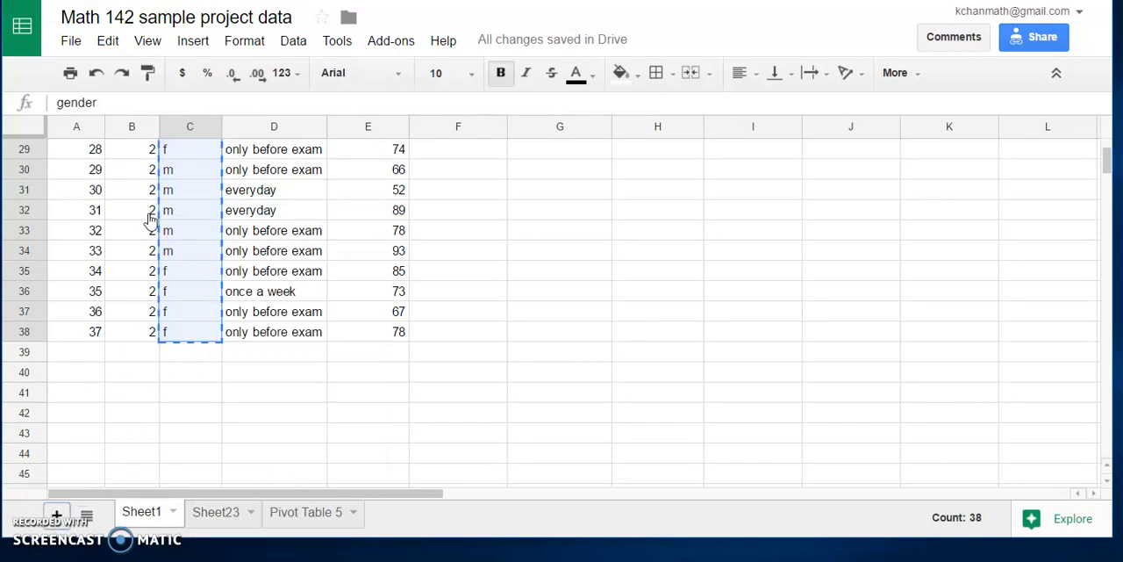
{"action": "right_click", "coordinate": [113, 152]}
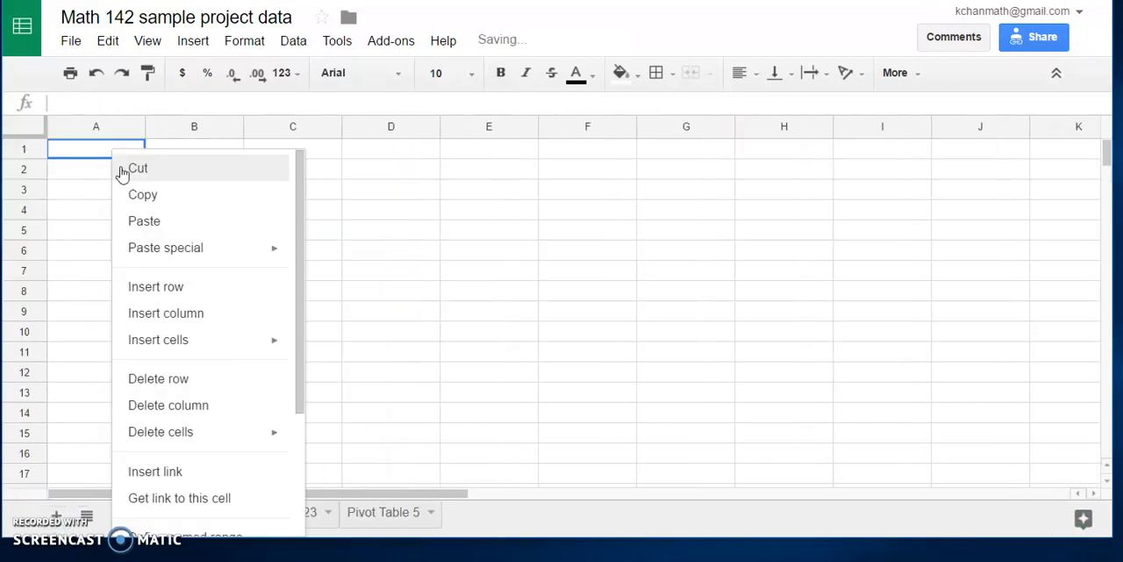
{"action": "left_click", "coordinate": [141, 221]}
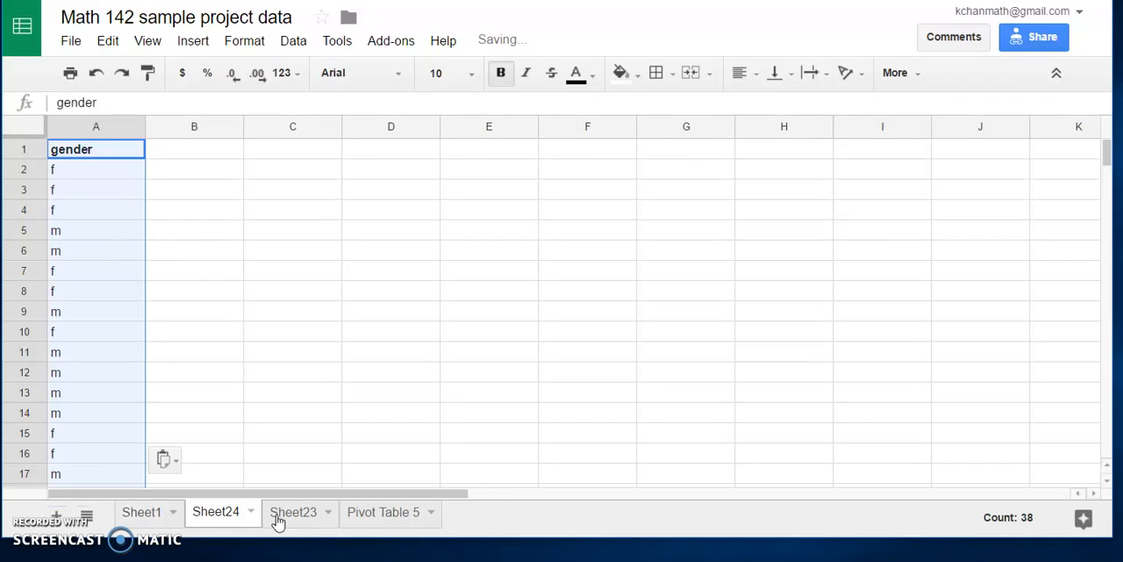
Step: Copy the study habit column with its header, rows 1 to 38, from Sheet1 into column B beside the gender data
{"action": "left_click", "coordinate": [145, 513]}
{"action": "scroll", "coordinate": [268, 189], "scroll_direction": "up", "scroll_amount": 5}
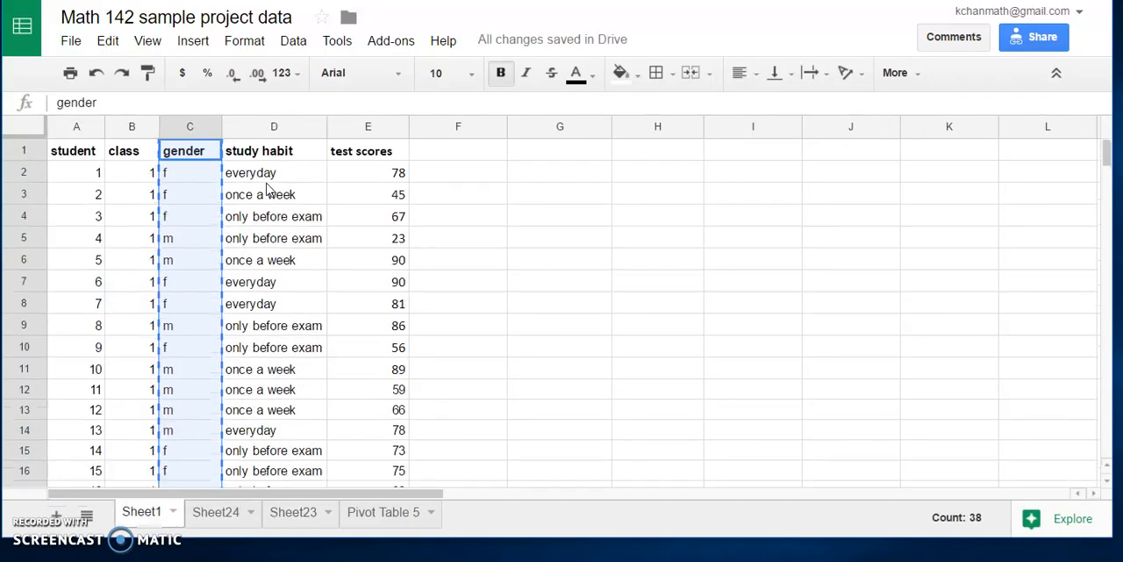
{"action": "left_click_drag", "start_coordinate": [283, 156], "coordinate": [300, 414]}
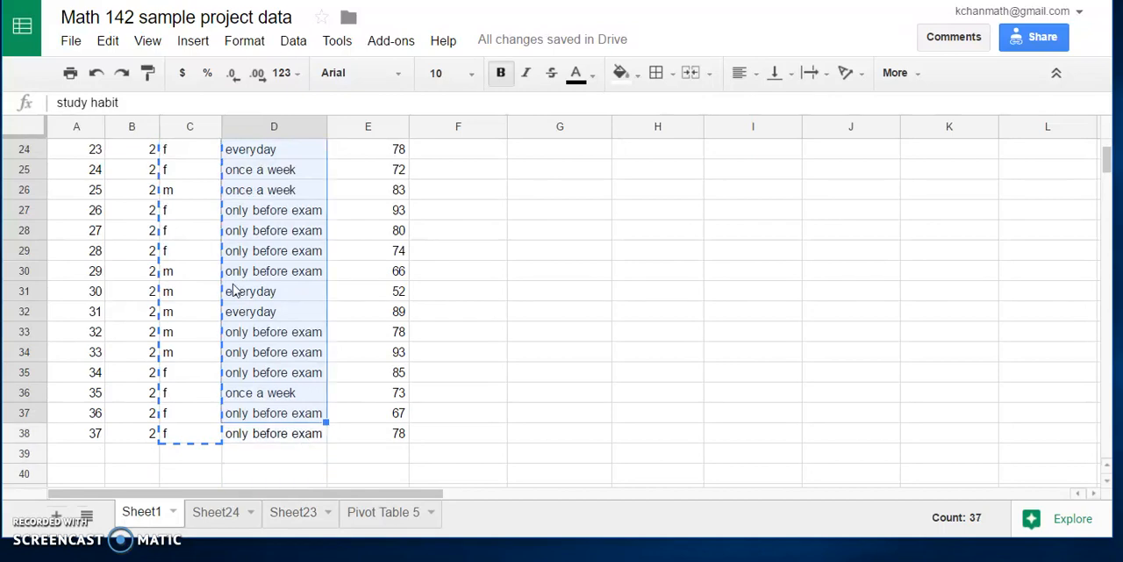
{"action": "scroll", "coordinate": [309, 279], "scroll_direction": "up", "scroll_amount": 8}
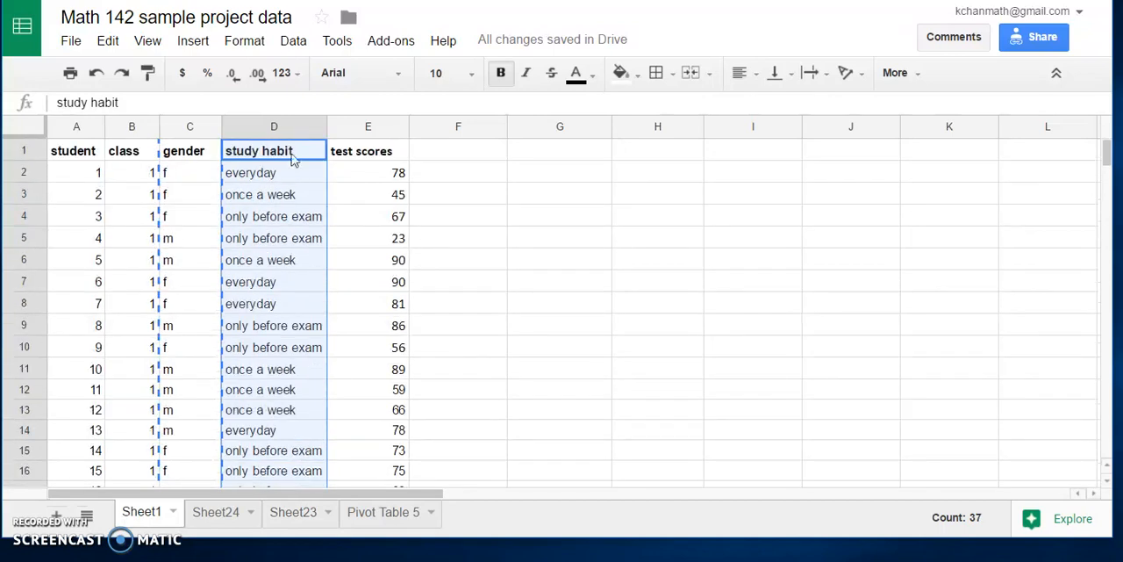
{"action": "scroll", "coordinate": [272, 491], "scroll_direction": "down", "scroll_amount": 4}
{"action": "left_click_drag", "start_coordinate": [275, 499], "coordinate": [312, 416]}
{"action": "right_click", "coordinate": [290, 285]}
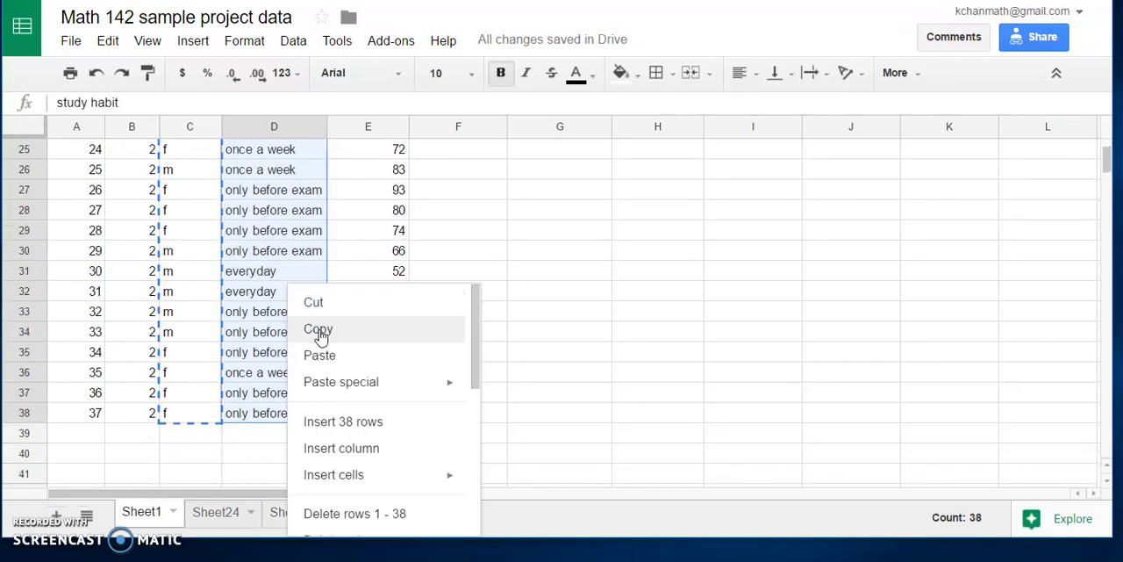
{"action": "left_click", "coordinate": [319, 330]}
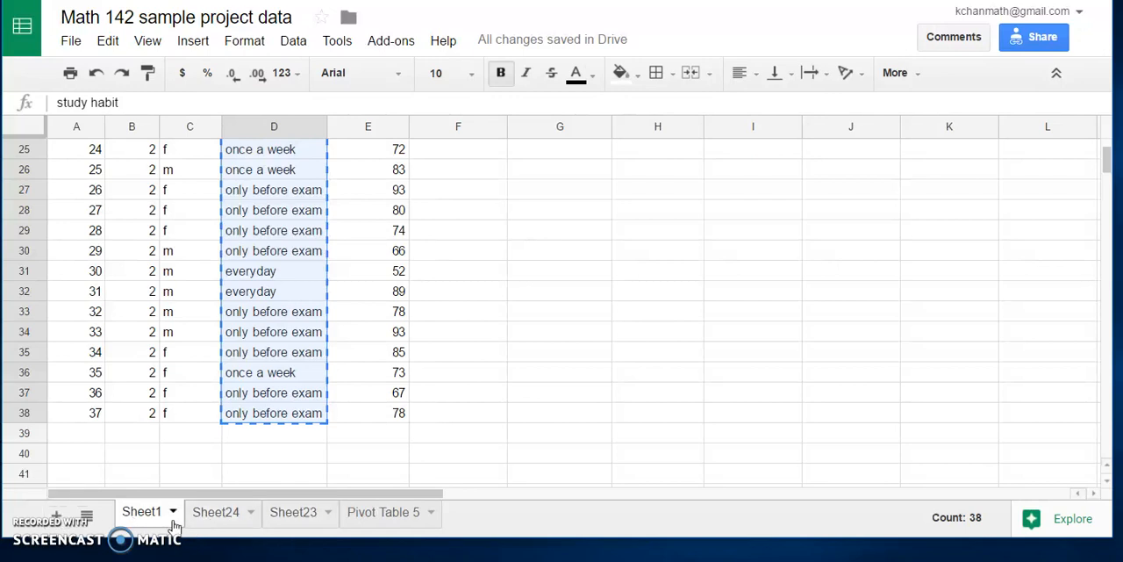
{"action": "left_click", "coordinate": [231, 517]}
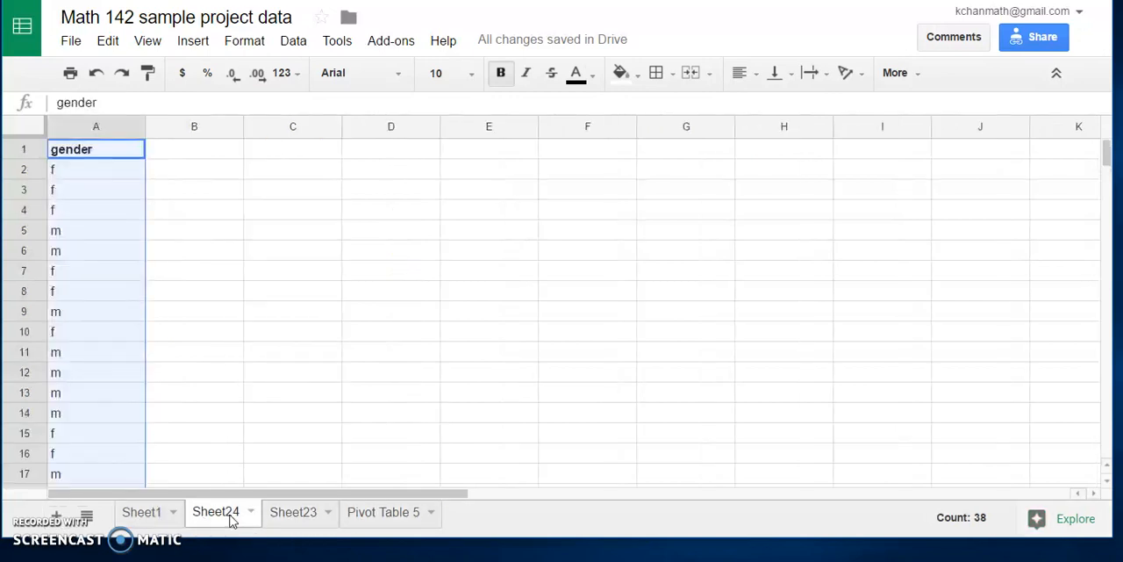
{"action": "left_click", "coordinate": [193, 152]}
{"action": "right_click", "coordinate": [202, 152]}
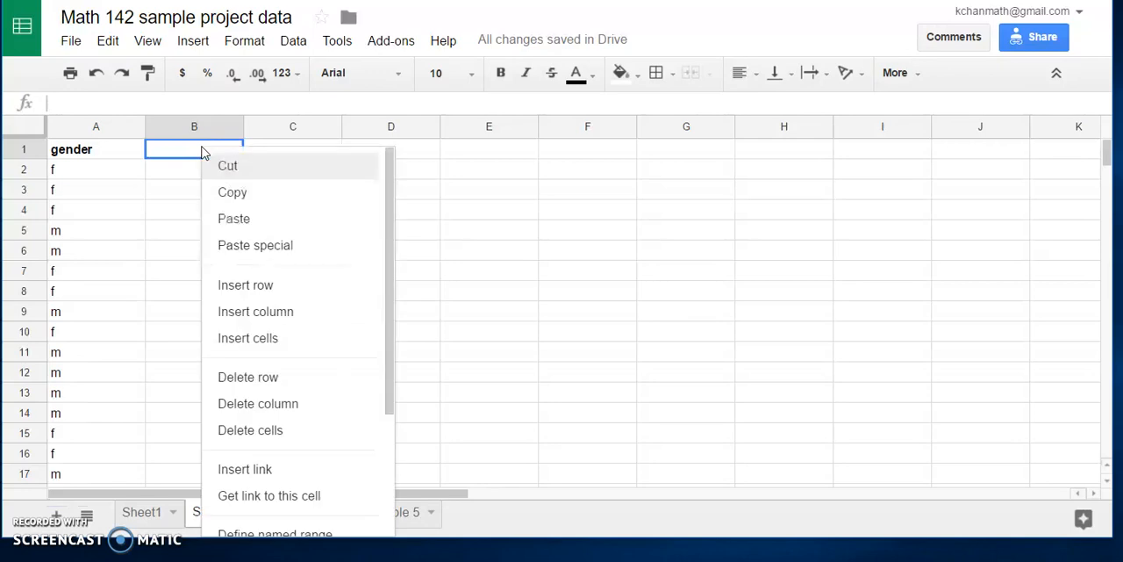
{"action": "left_click", "coordinate": [233, 219]}
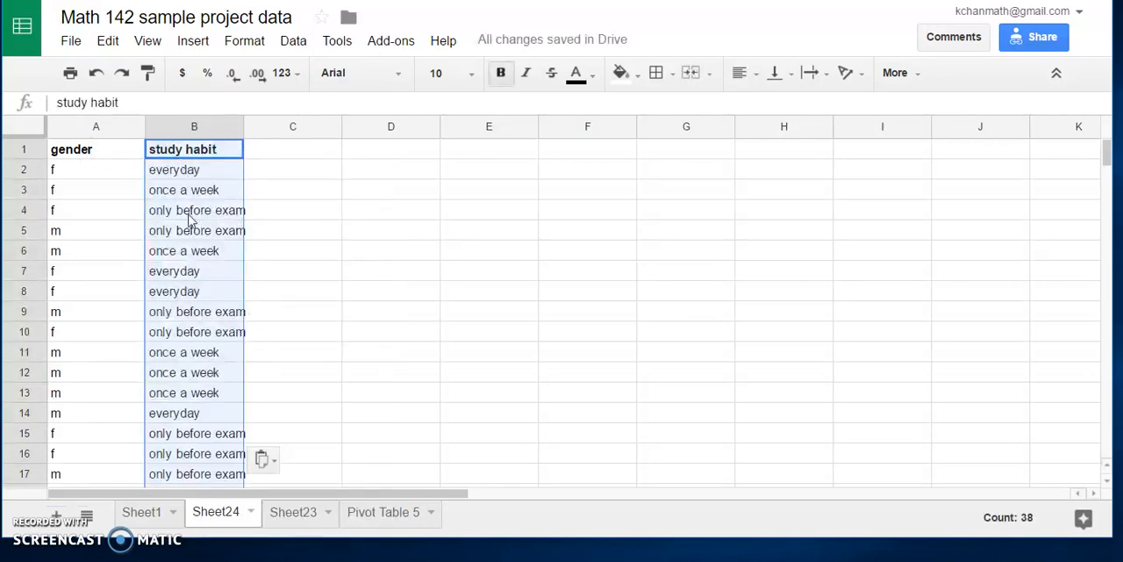
{"action": "left_click", "coordinate": [90, 231]}
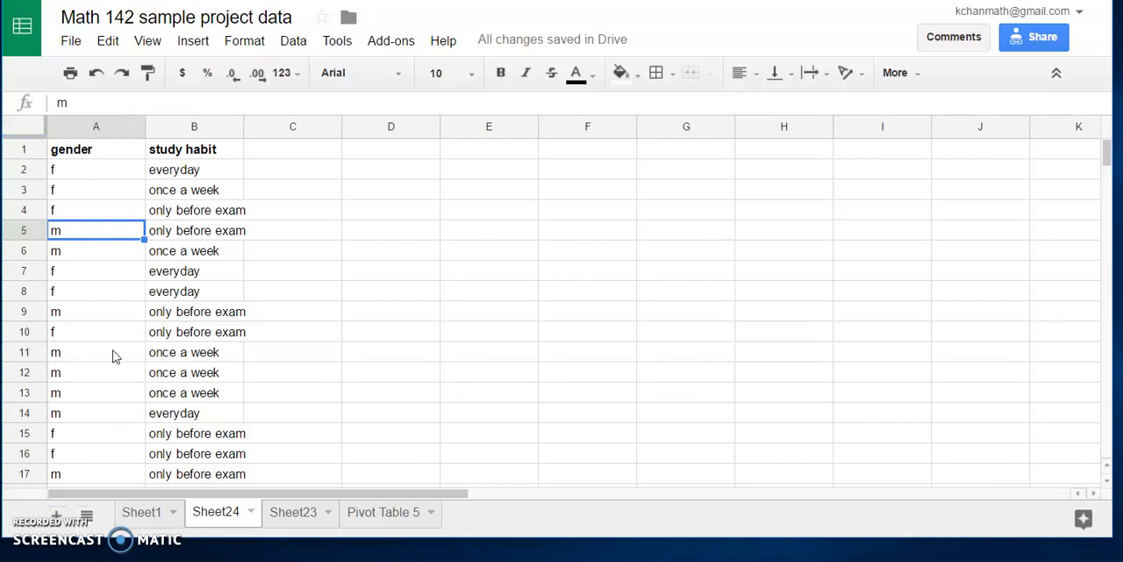
{"action": "left_click", "coordinate": [293, 41]}
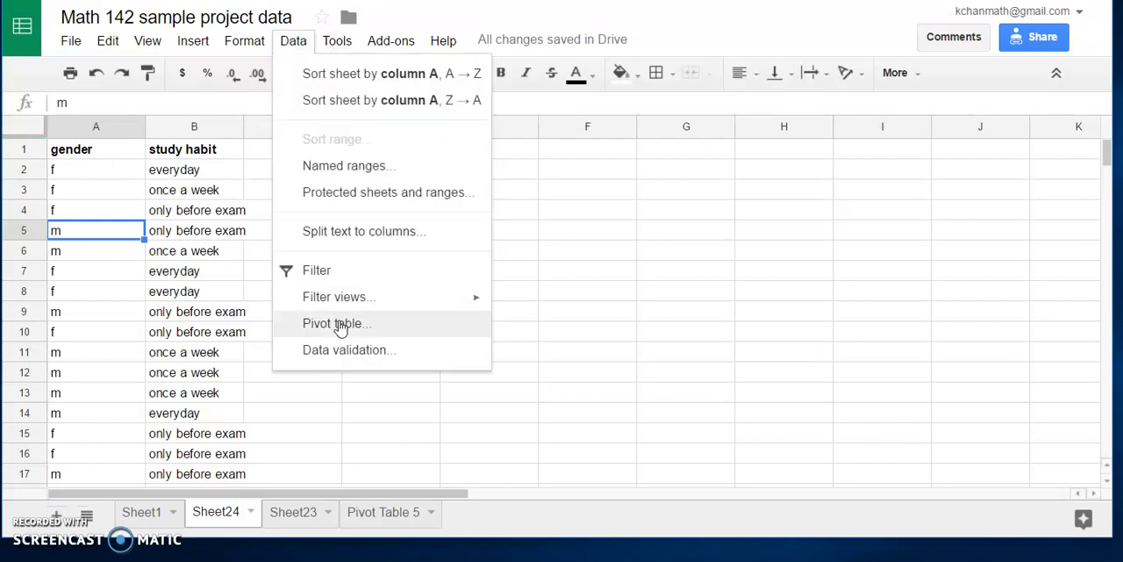
{"action": "left_click", "coordinate": [399, 319]}
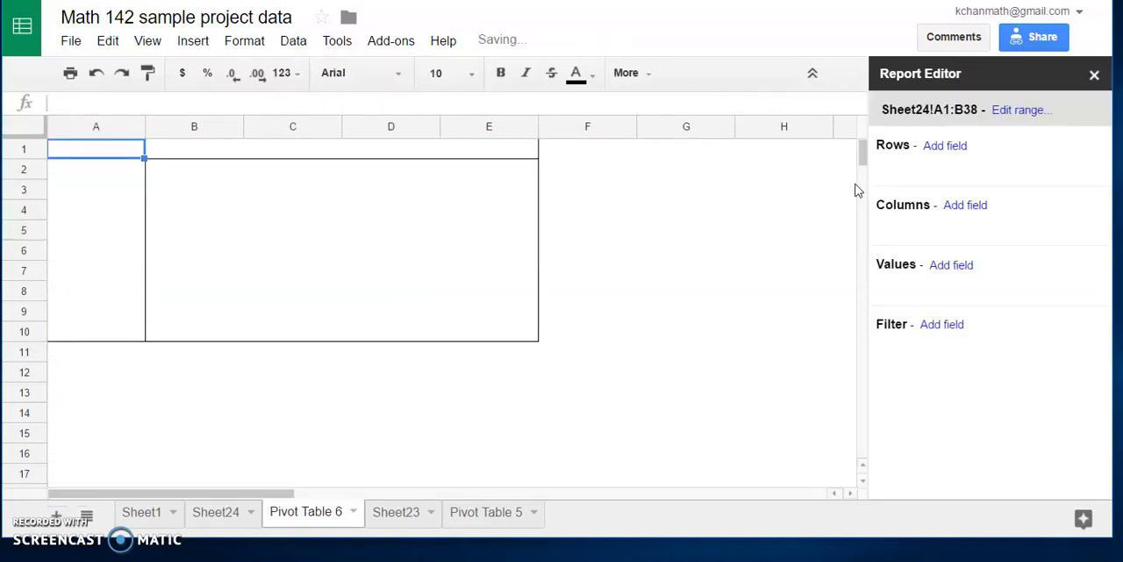
{"action": "left_click", "coordinate": [1094, 75]}
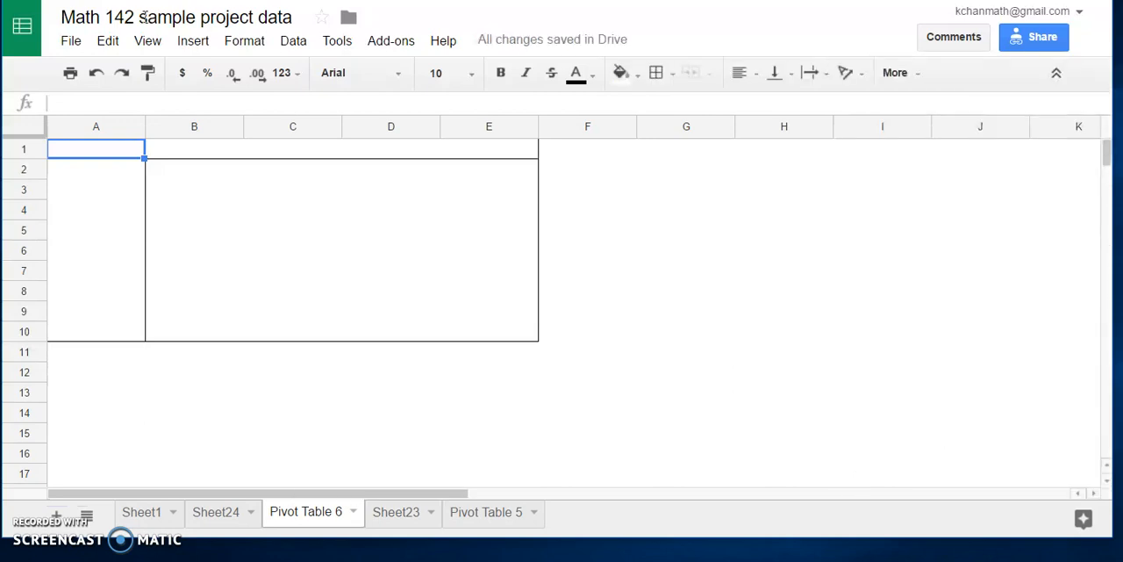
{"action": "left_click", "coordinate": [352, 512]}
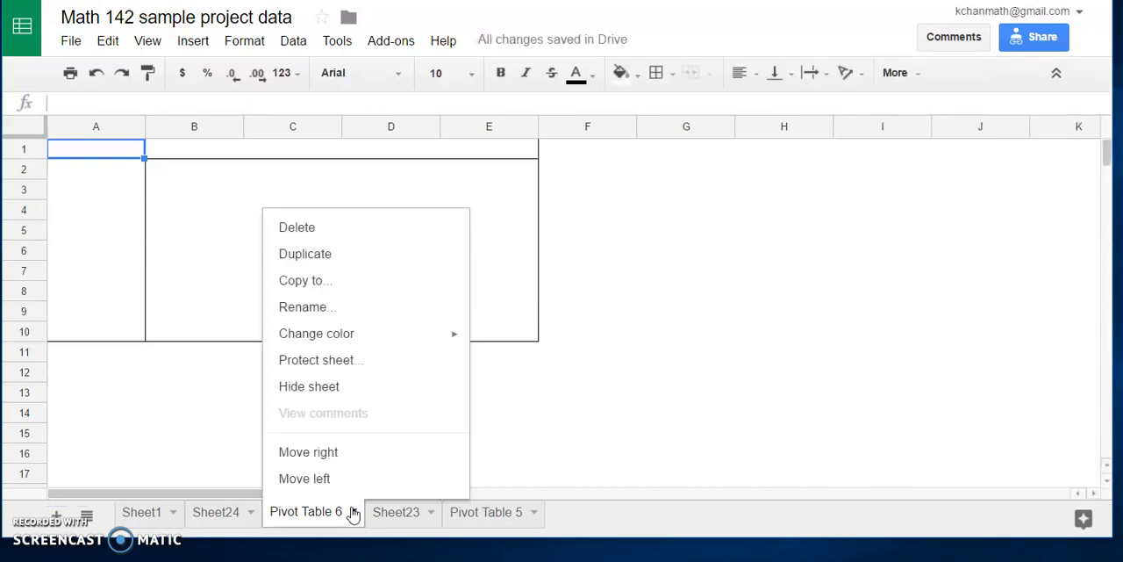
{"action": "left_click", "coordinate": [321, 228]}
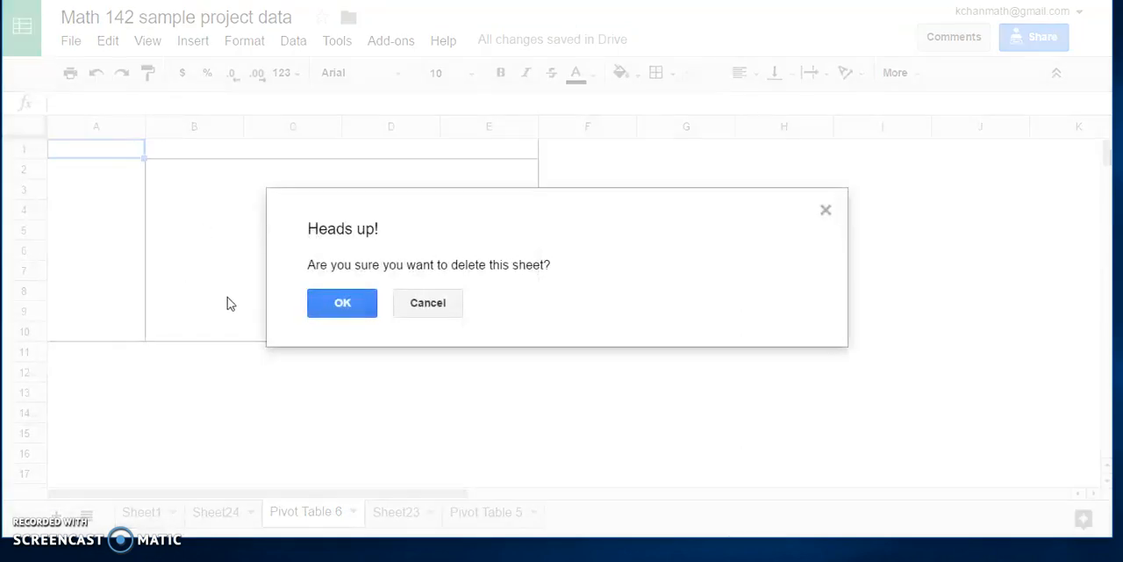
{"action": "left_click", "coordinate": [333, 303]}
Step: Create a pivot table from the gender and study habit data in A1:B38, with gender as rows and study habit as columns
{"action": "left_click_drag", "start_coordinate": [97, 153], "coordinate": [231, 401]}
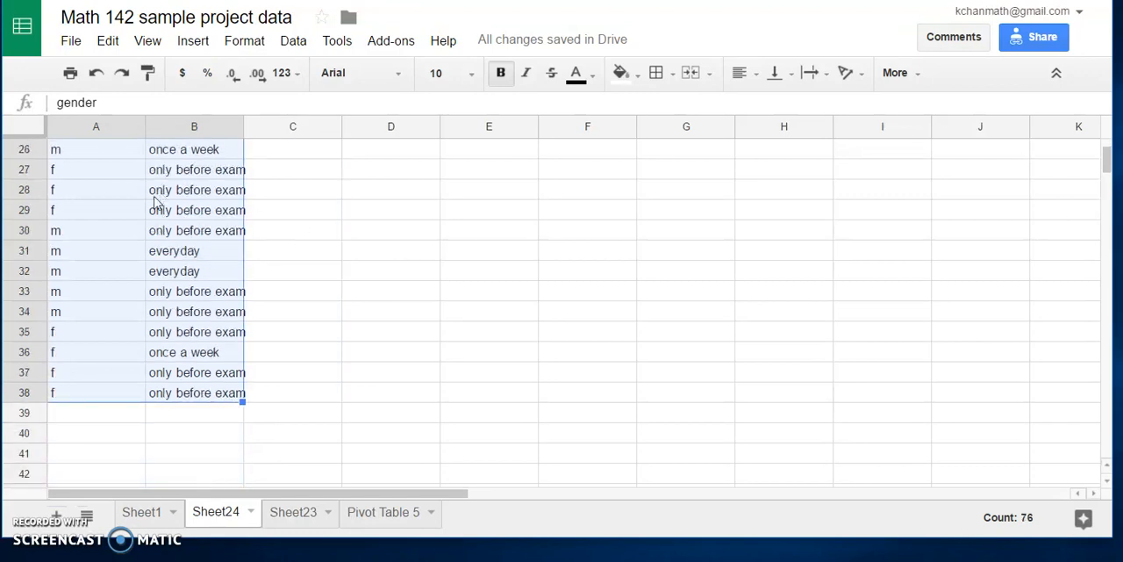
{"action": "scroll", "coordinate": [243, 173], "scroll_direction": "up", "scroll_amount": 6}
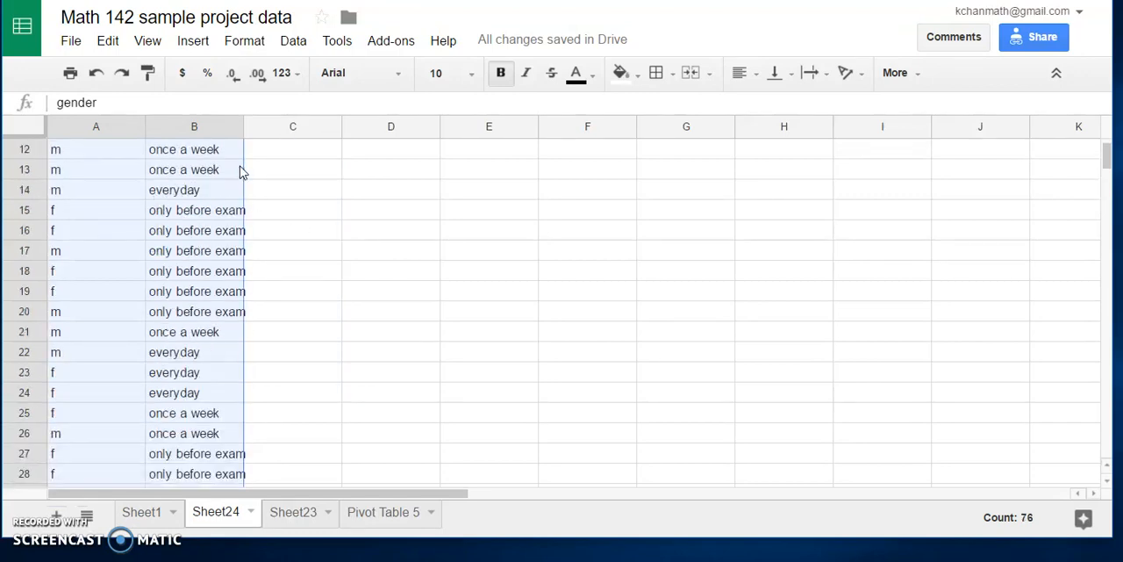
{"action": "left_click", "coordinate": [293, 41]}
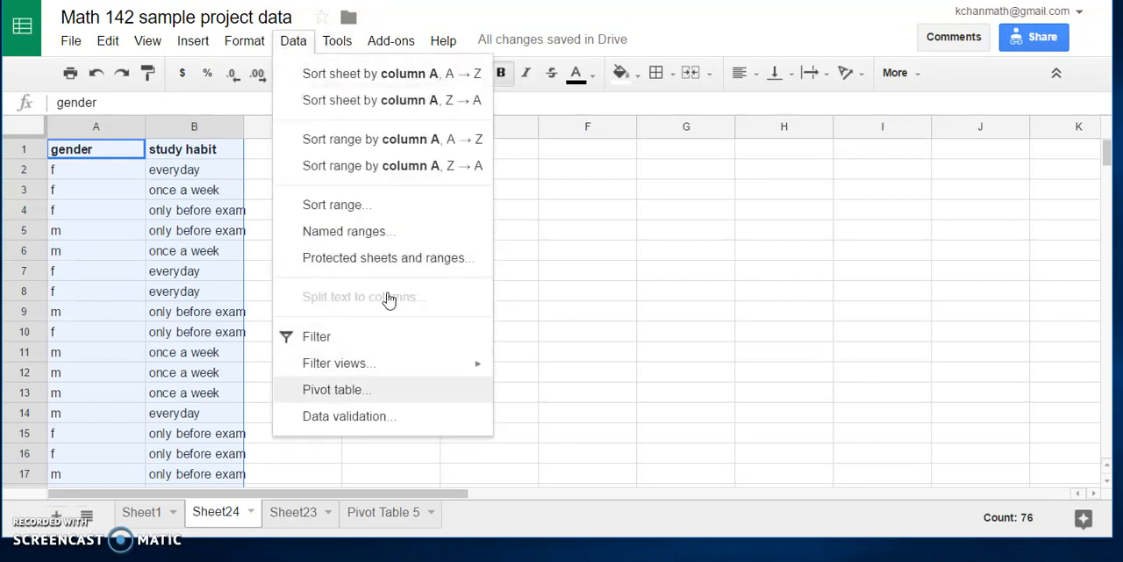
{"action": "left_click", "coordinate": [337, 389]}
{"action": "left_click", "coordinate": [945, 145]}
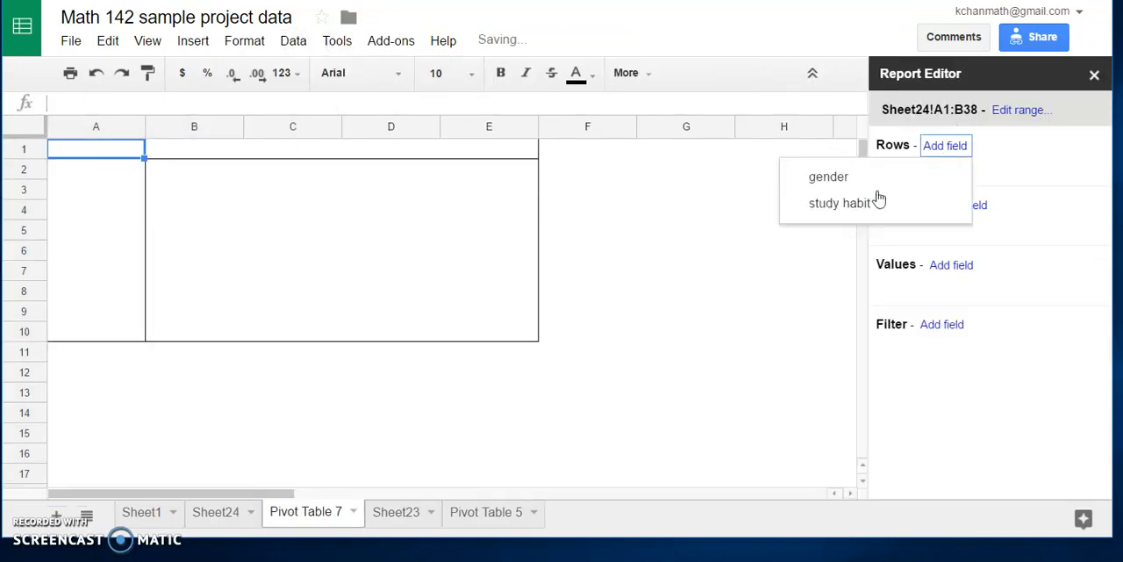
{"action": "left_click", "coordinate": [855, 181]}
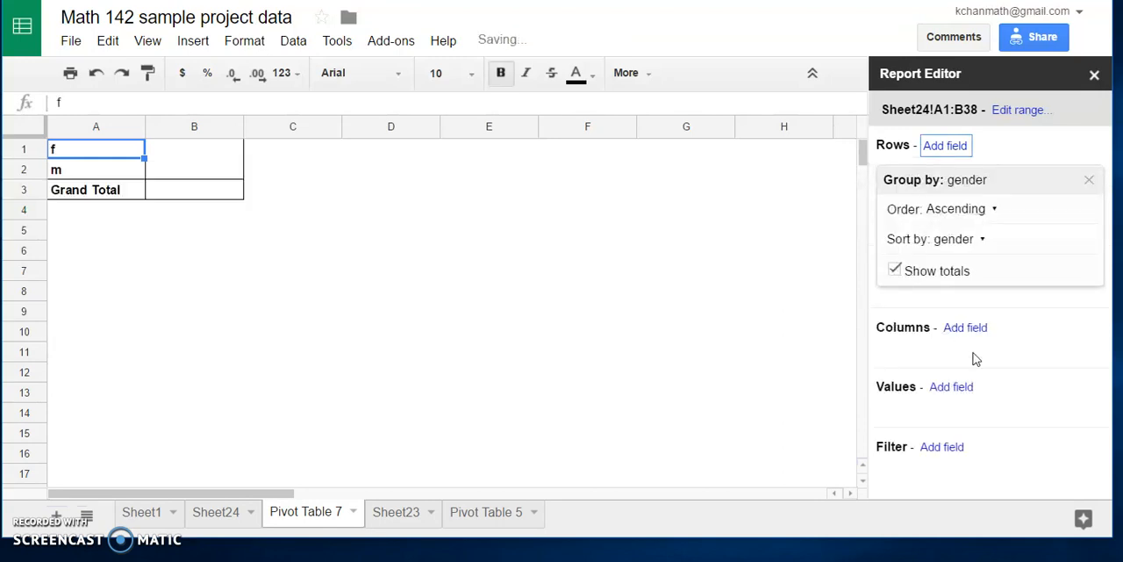
{"action": "left_click", "coordinate": [986, 329]}
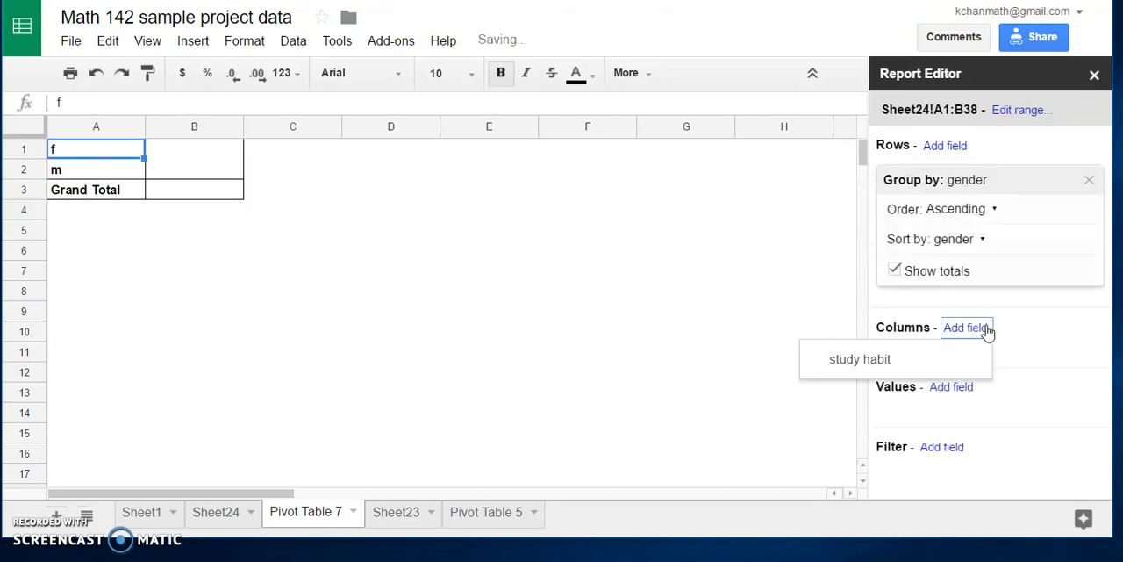
{"action": "left_click", "coordinate": [877, 356]}
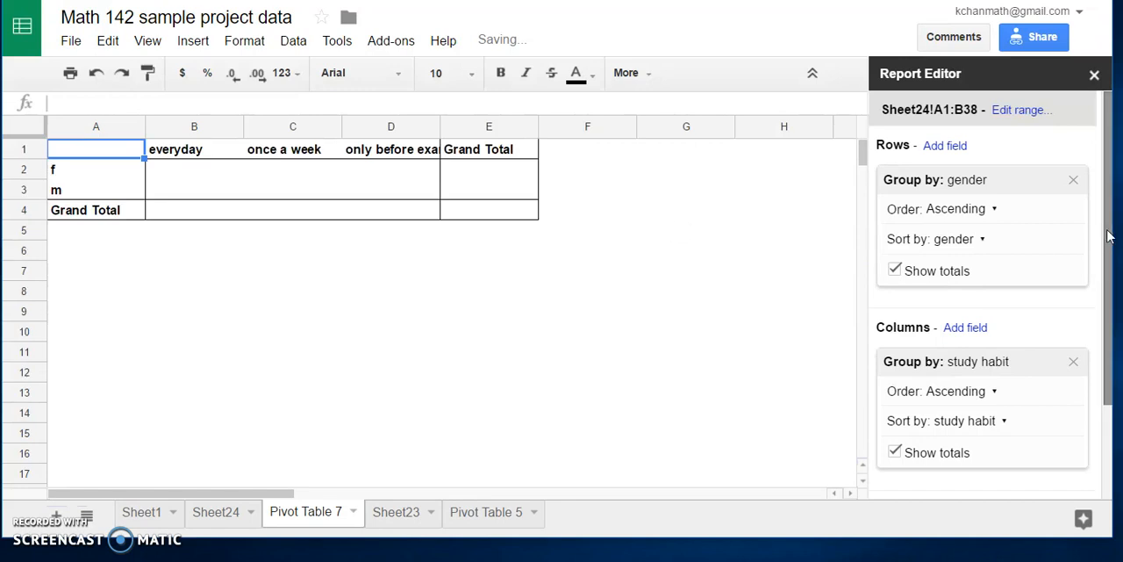
Step: Add gender as the pivot table's values field and summarize it by COUNTA
{"action": "scroll", "coordinate": [1096, 235], "scroll_direction": "down", "scroll_amount": 2}
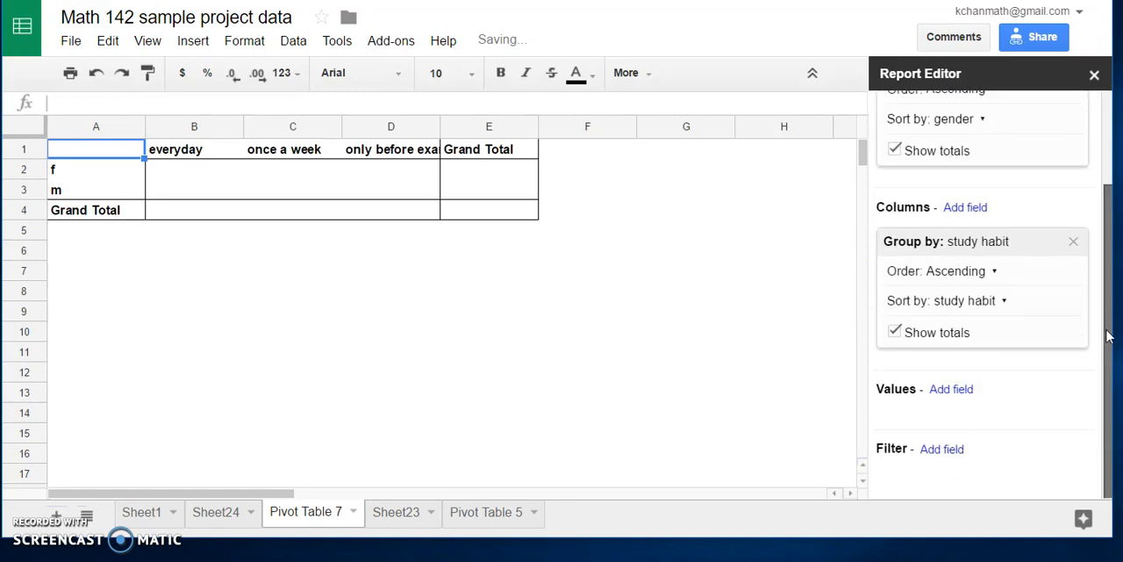
{"action": "left_click", "coordinate": [966, 397]}
{"action": "left_click", "coordinate": [844, 425]}
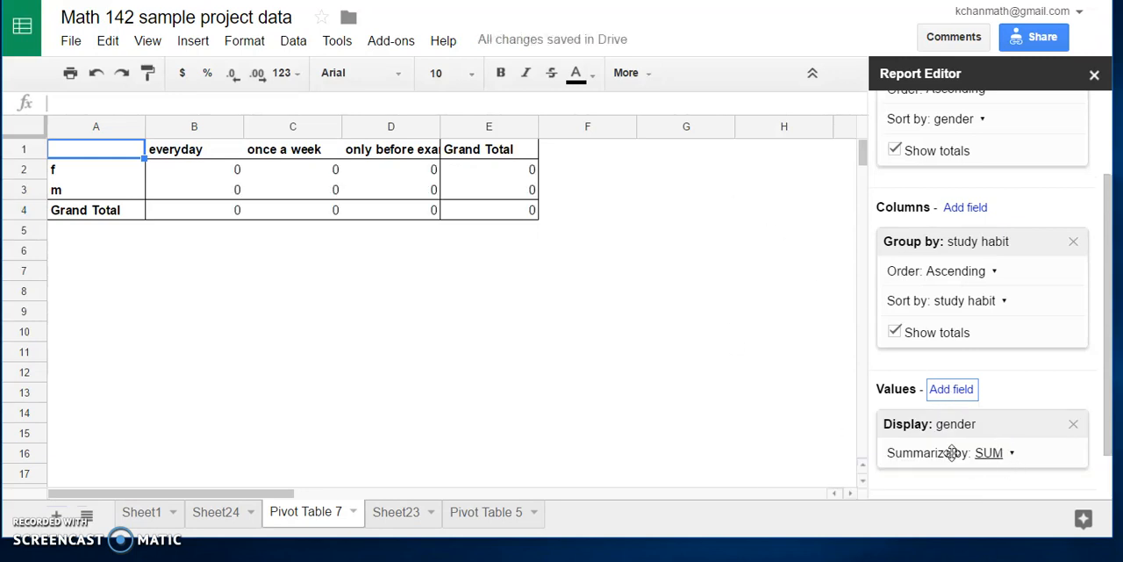
{"action": "left_click", "coordinate": [1009, 455]}
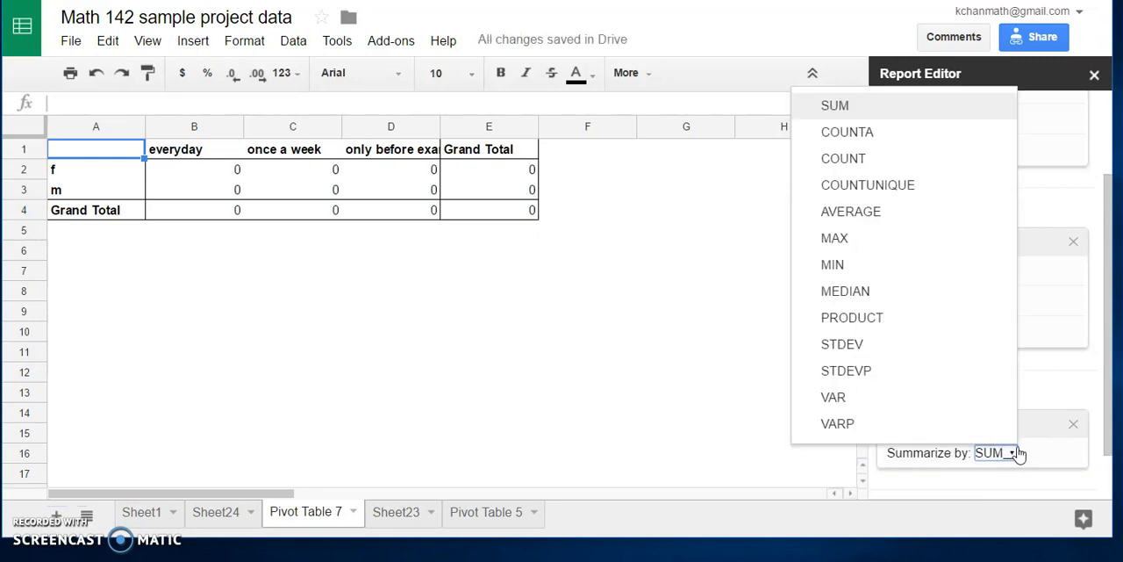
{"action": "left_click", "coordinate": [935, 135]}
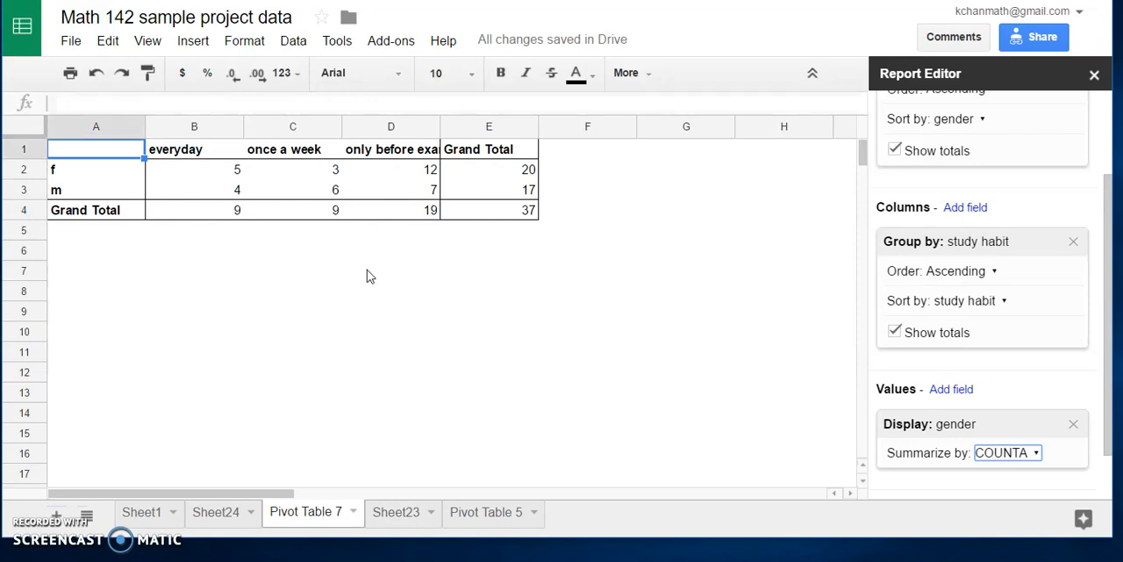
Step: Copy the class column with its header, rows 1 to 38, from Sheet1 into column A of a new sheet
{"action": "left_click", "coordinate": [138, 512]}
{"action": "scroll", "coordinate": [349, 216], "scroll_direction": "up", "scroll_amount": 5}
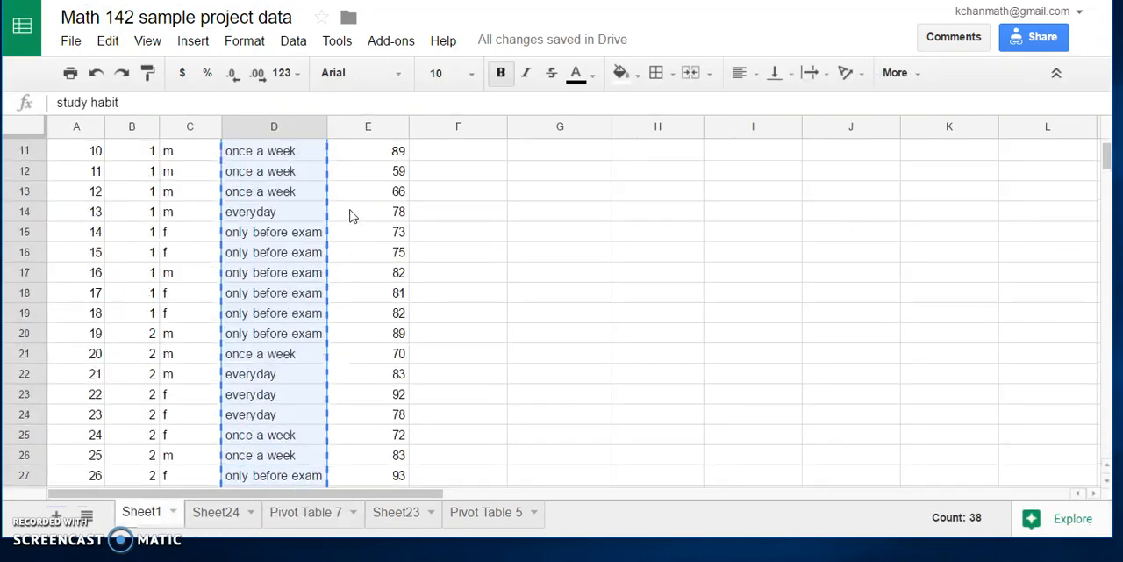
{"action": "scroll", "coordinate": [349, 216], "scroll_direction": "up", "scroll_amount": 3}
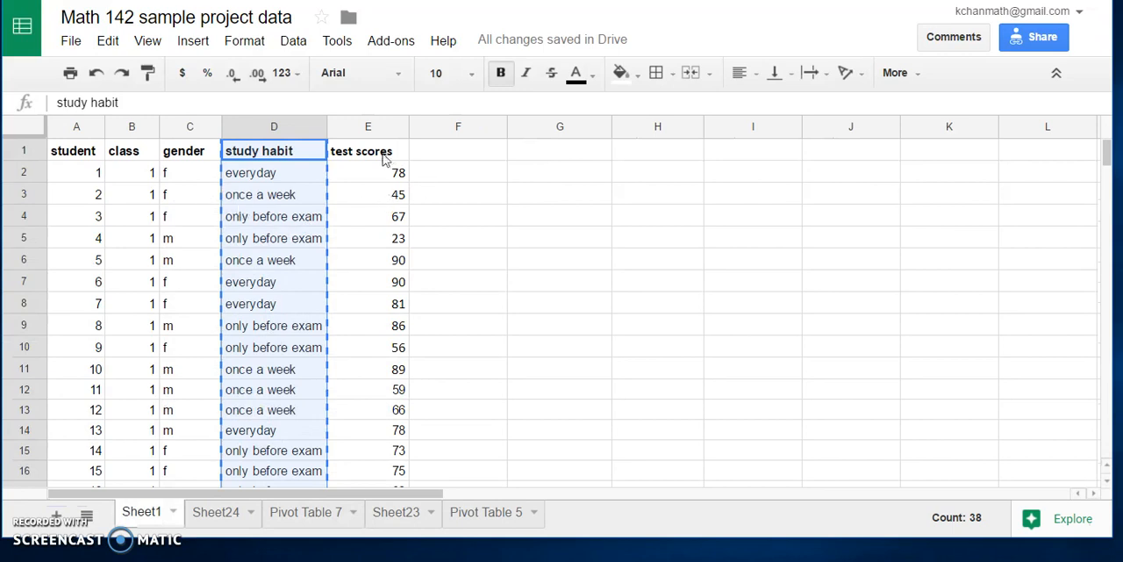
{"action": "key", "text": "Escape"}
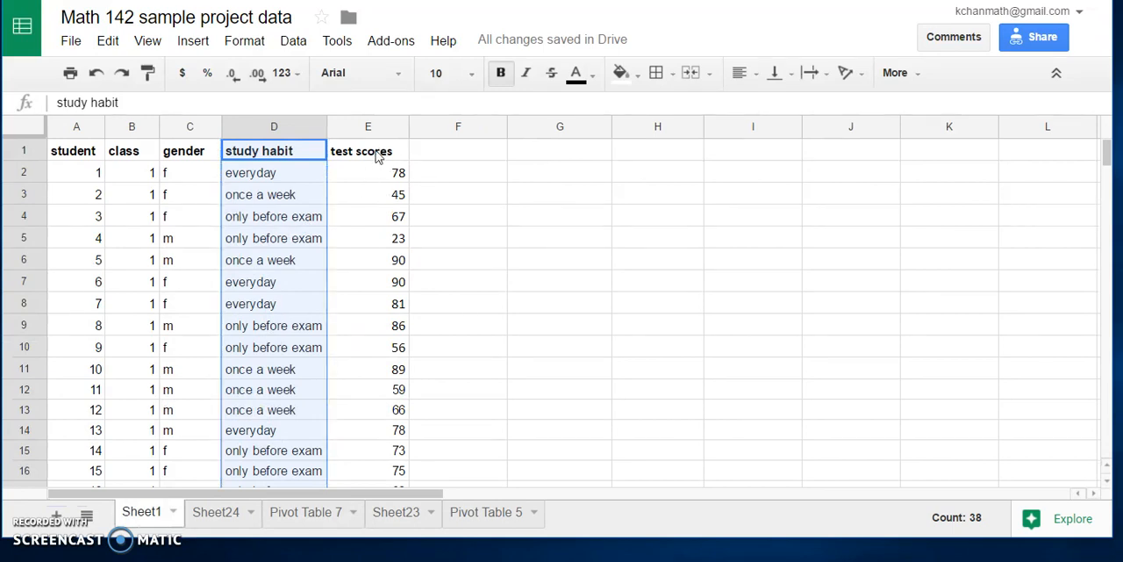
{"action": "left_click", "coordinate": [462, 180]}
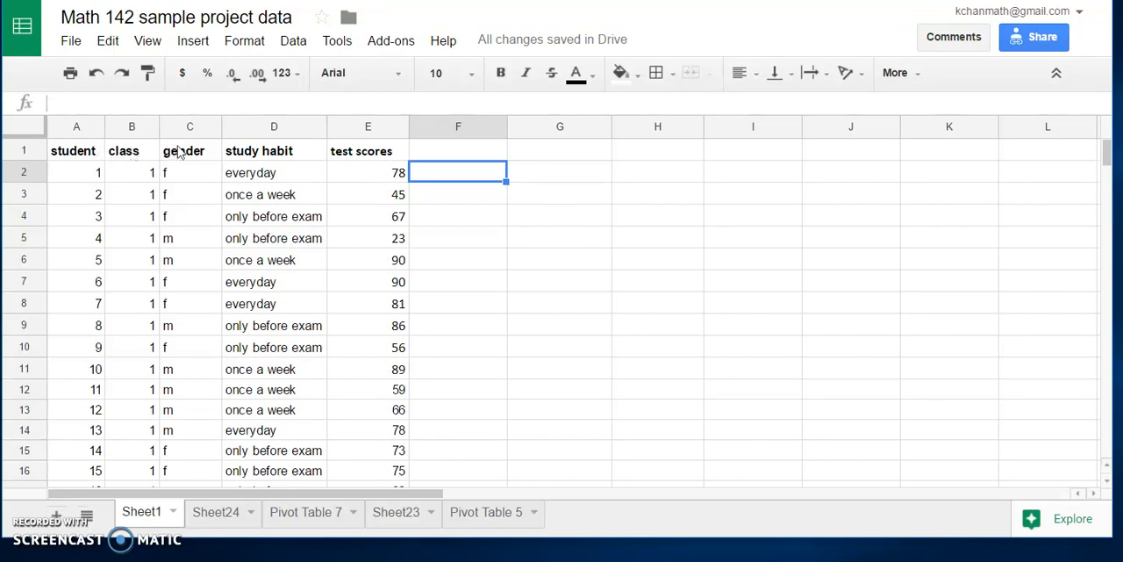
{"action": "left_click_drag", "start_coordinate": [136, 154], "coordinate": [144, 336]}
{"action": "right_click", "coordinate": [140, 271]}
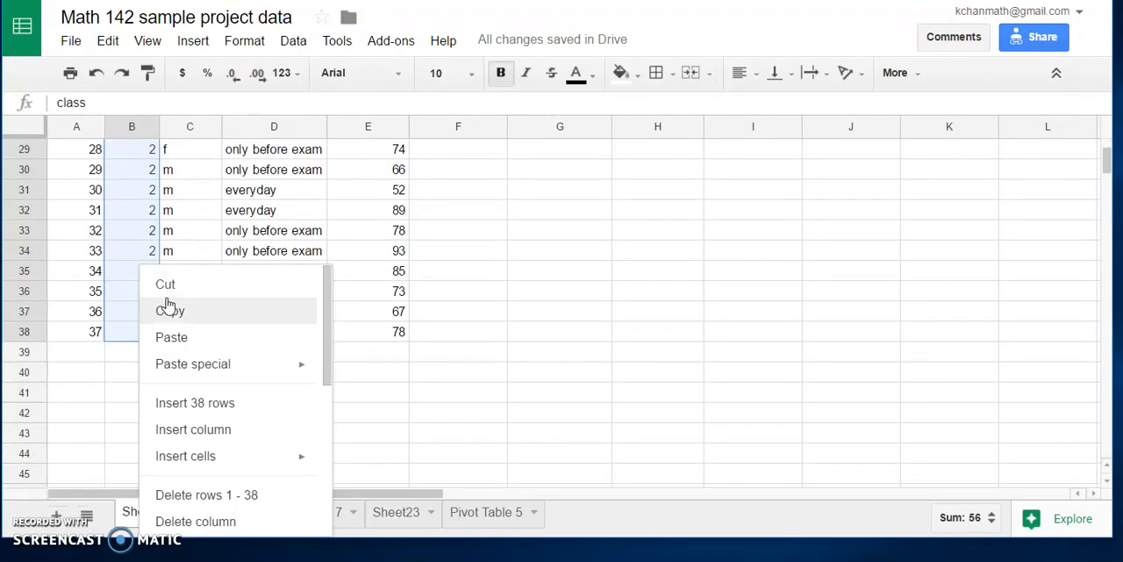
{"action": "left_click", "coordinate": [171, 312]}
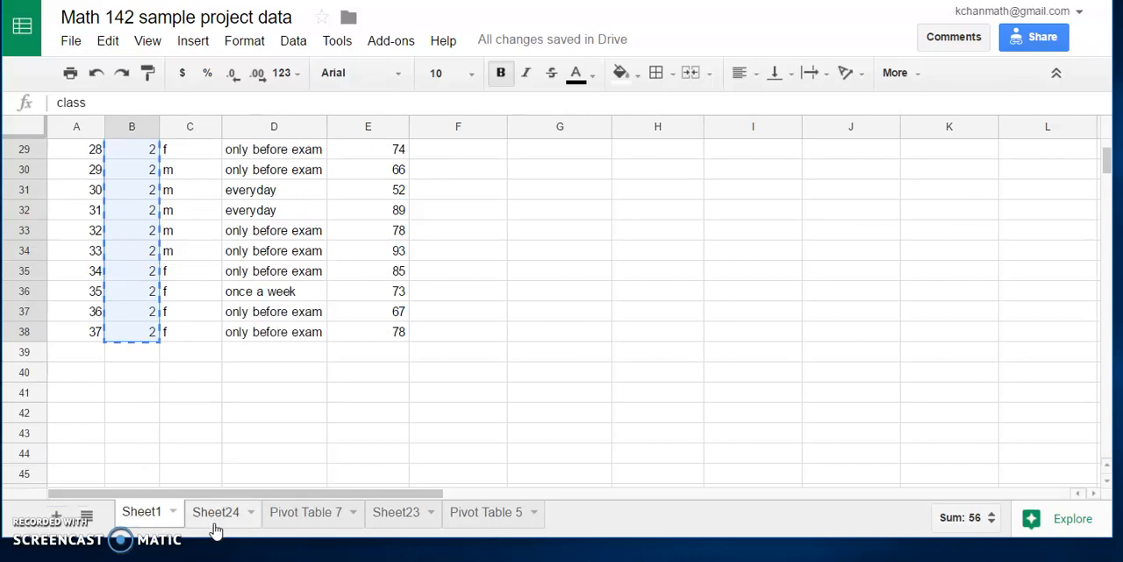
{"action": "left_click", "coordinate": [56, 516]}
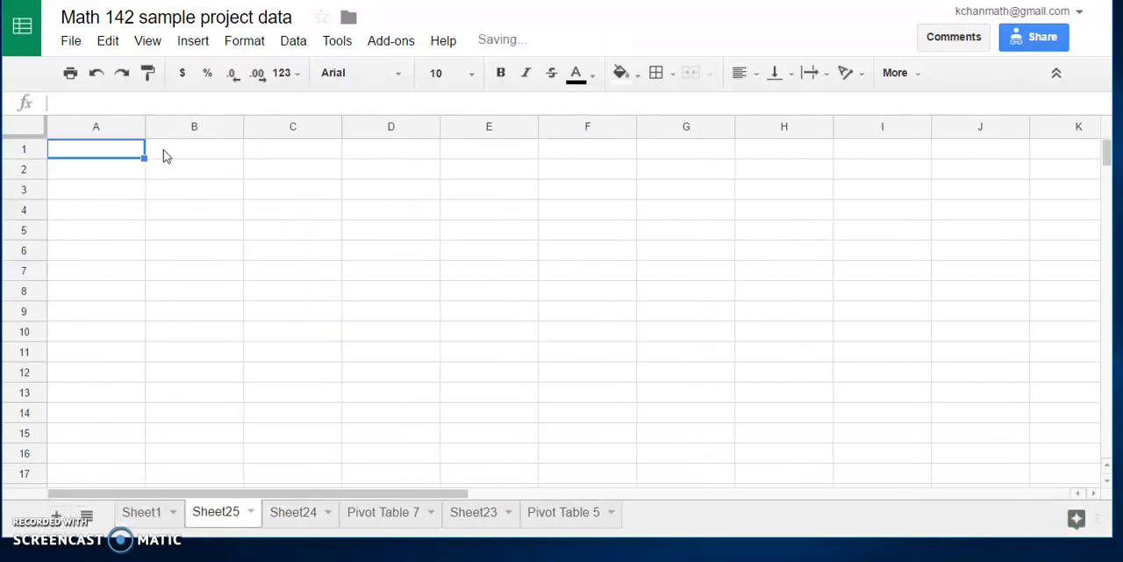
{"action": "right_click", "coordinate": [91, 153]}
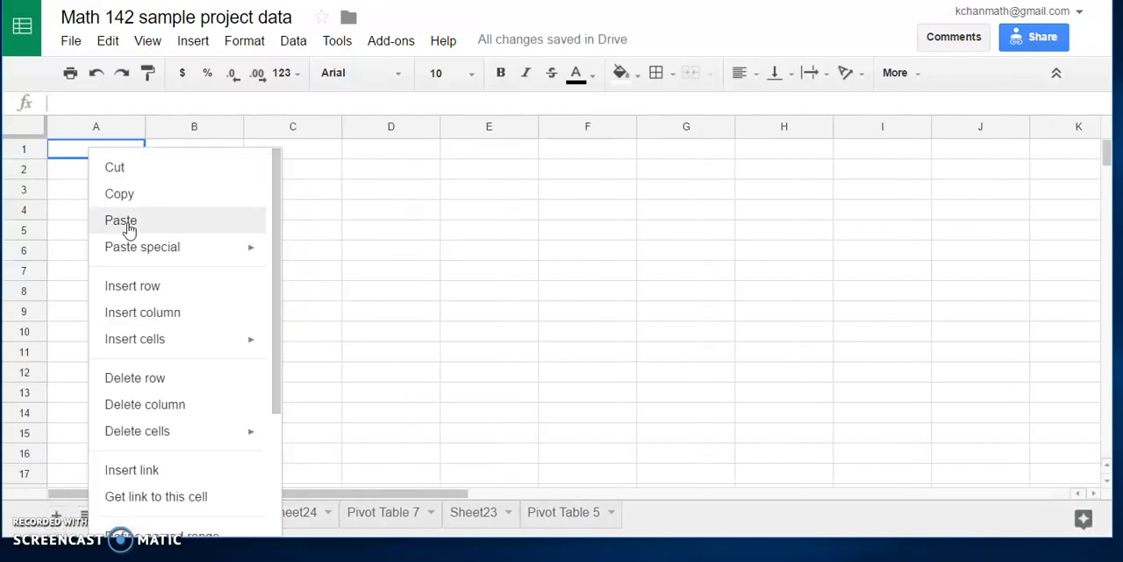
{"action": "left_click", "coordinate": [127, 224]}
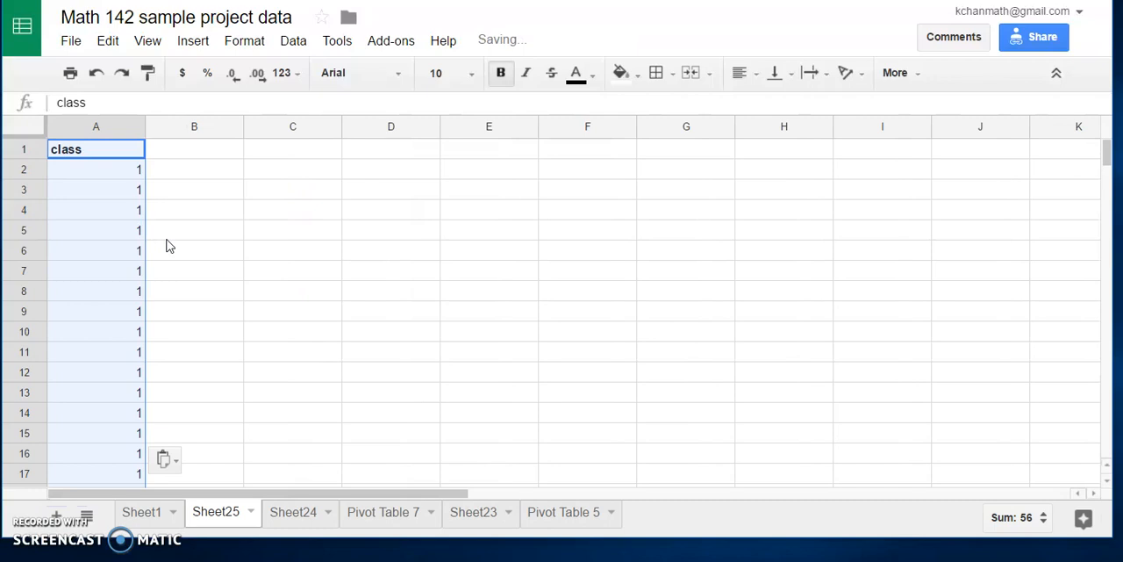
Step: Copy the test scores column with its header, rows 1 to 38, from Sheet1 into column B of Sheet25
{"action": "left_click", "coordinate": [144, 513]}
{"action": "scroll", "coordinate": [418, 306], "scroll_direction": "up", "scroll_amount": 5}
{"action": "left_click_drag", "start_coordinate": [368, 151], "coordinate": [399, 373]}
{"action": "right_click", "coordinate": [379, 322]}
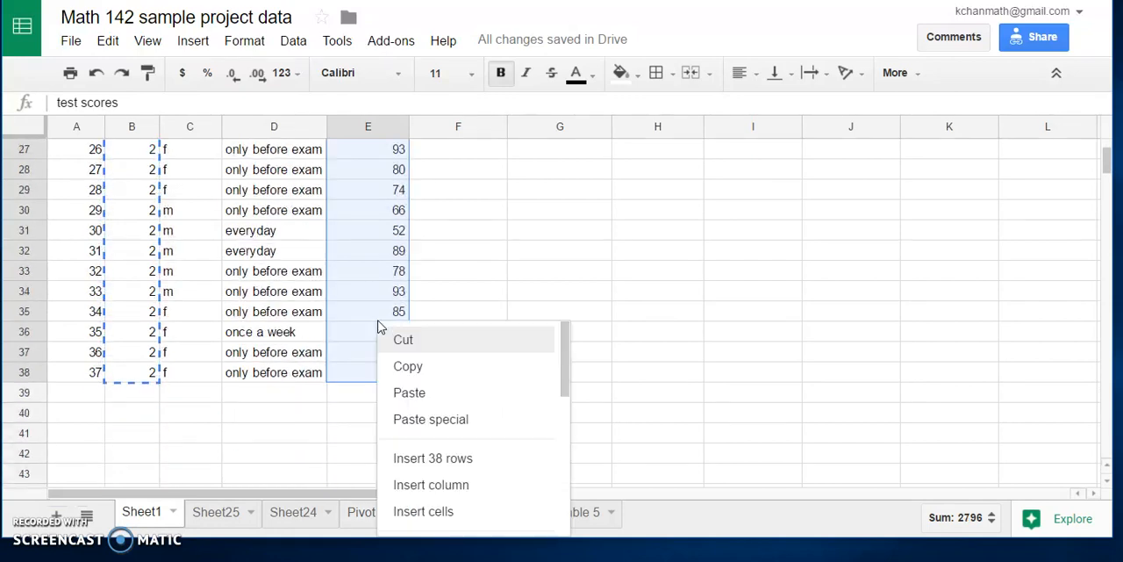
{"action": "left_click", "coordinate": [408, 367]}
{"action": "scroll", "coordinate": [249, 308], "scroll_direction": "up", "scroll_amount": 9}
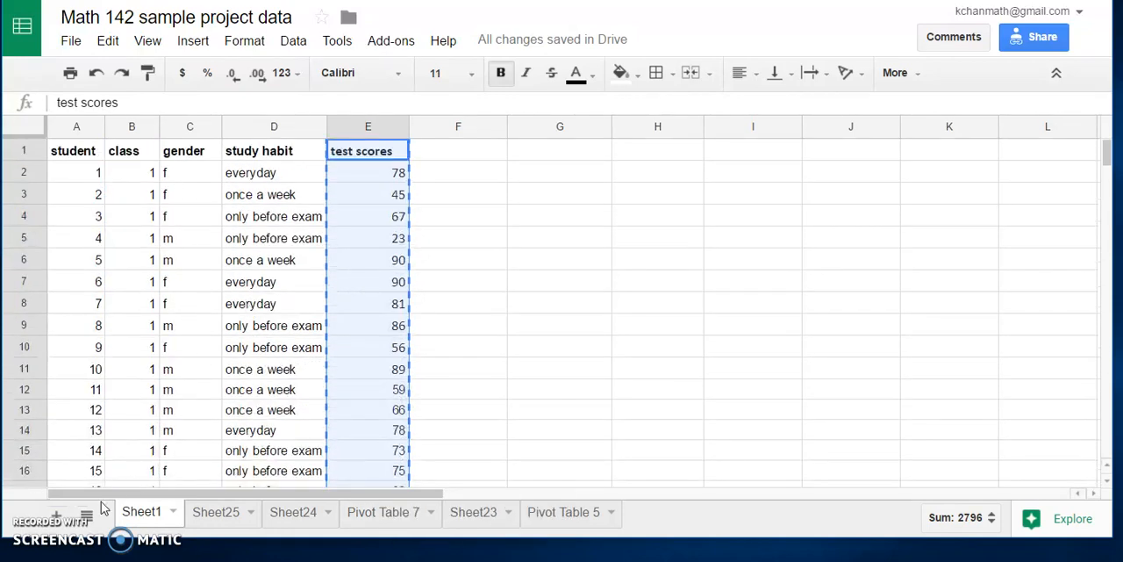
{"action": "left_click", "coordinate": [224, 516]}
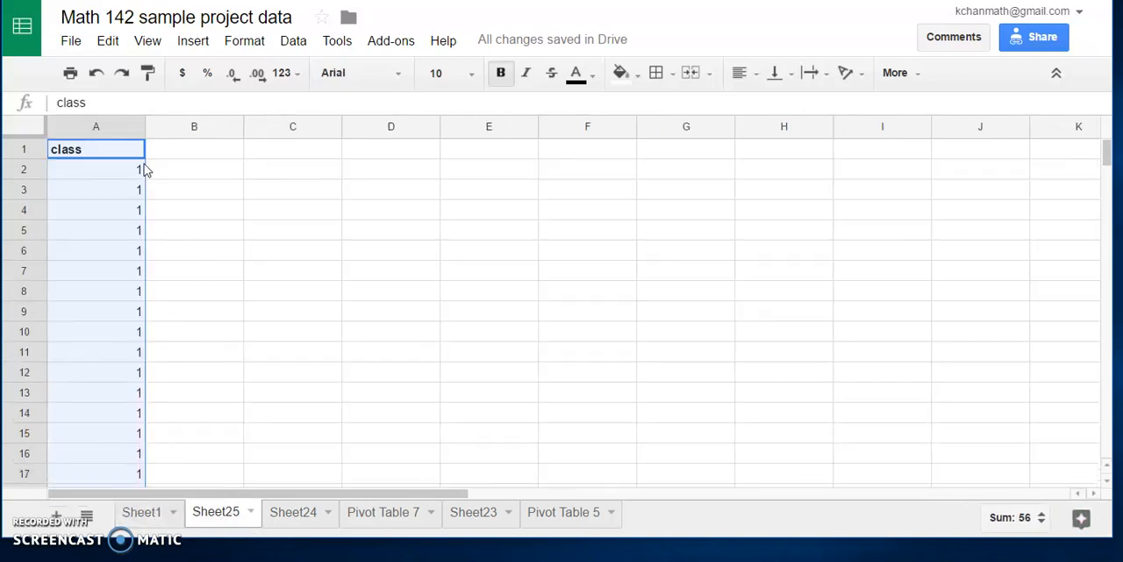
{"action": "right_click", "coordinate": [201, 153]}
{"action": "left_click", "coordinate": [236, 219]}
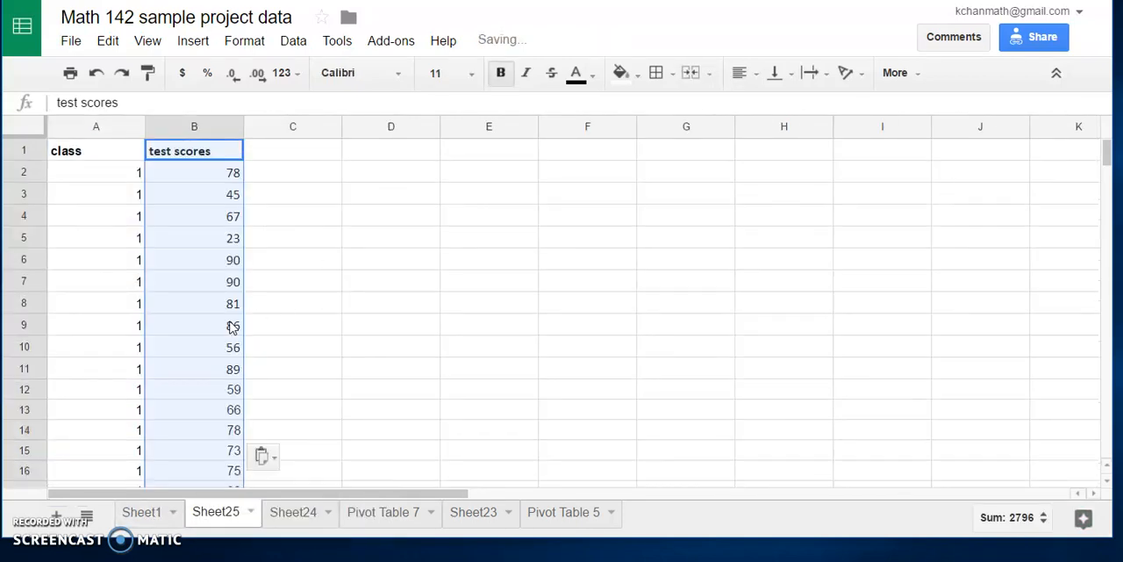
Step: Copy the class 1 test scores with their header, B1:B19, into column D starting at D1
{"action": "scroll", "coordinate": [263, 354], "scroll_direction": "down", "scroll_amount": 5}
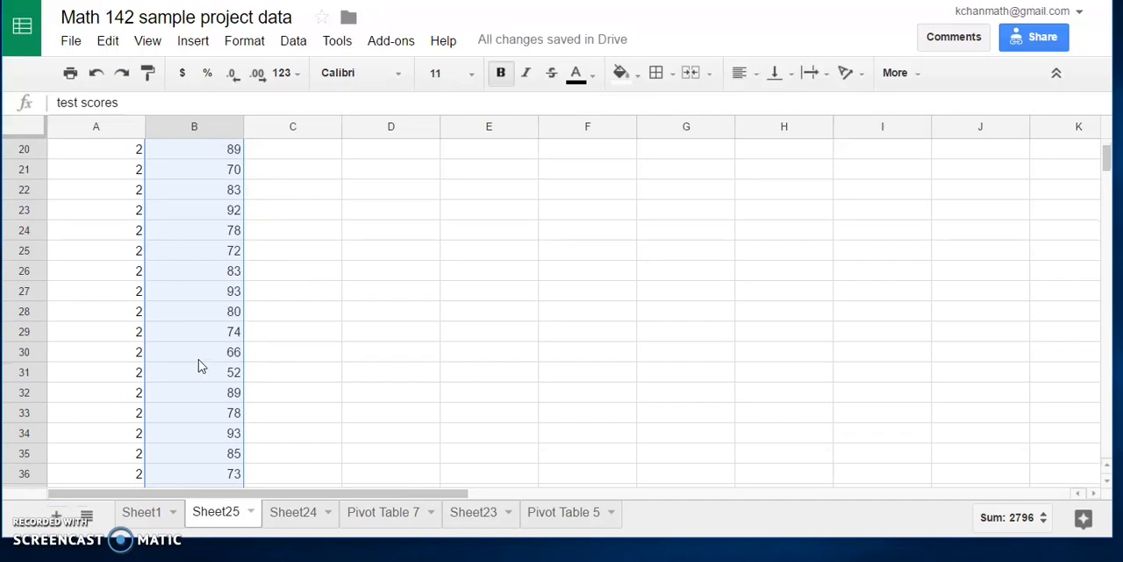
{"action": "scroll", "coordinate": [146, 215], "scroll_direction": "up", "scroll_amount": 3}
{"action": "scroll", "coordinate": [146, 215], "scroll_direction": "up", "scroll_amount": 2}
{"action": "scroll", "coordinate": [186, 427], "scroll_direction": "down", "scroll_amount": 2}
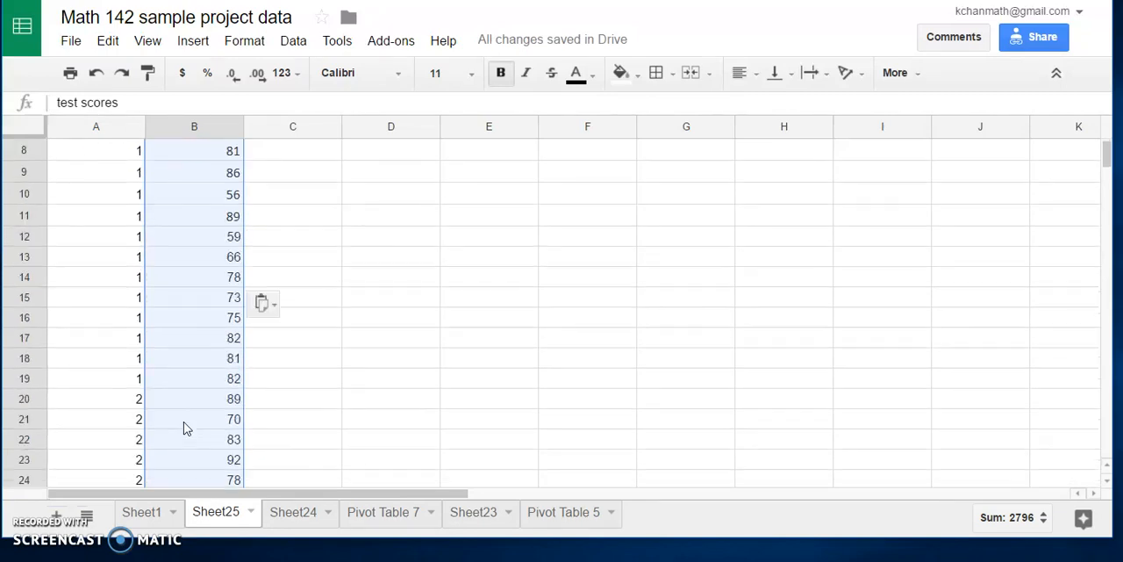
{"action": "scroll", "coordinate": [185, 421], "scroll_direction": "up", "scroll_amount": 3}
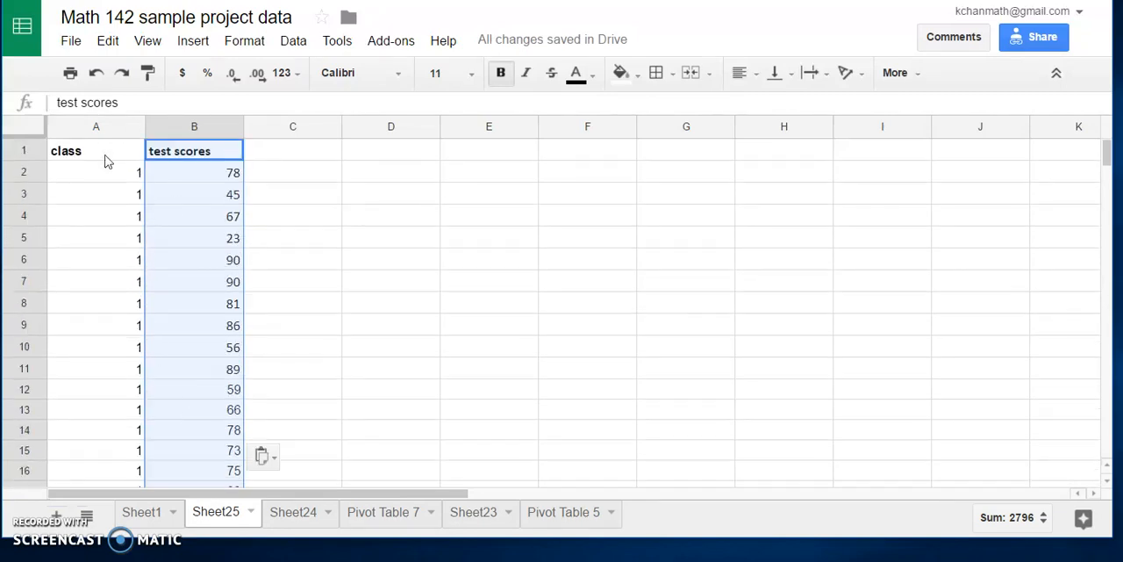
{"action": "left_click_drag", "start_coordinate": [216, 151], "coordinate": [226, 451]}
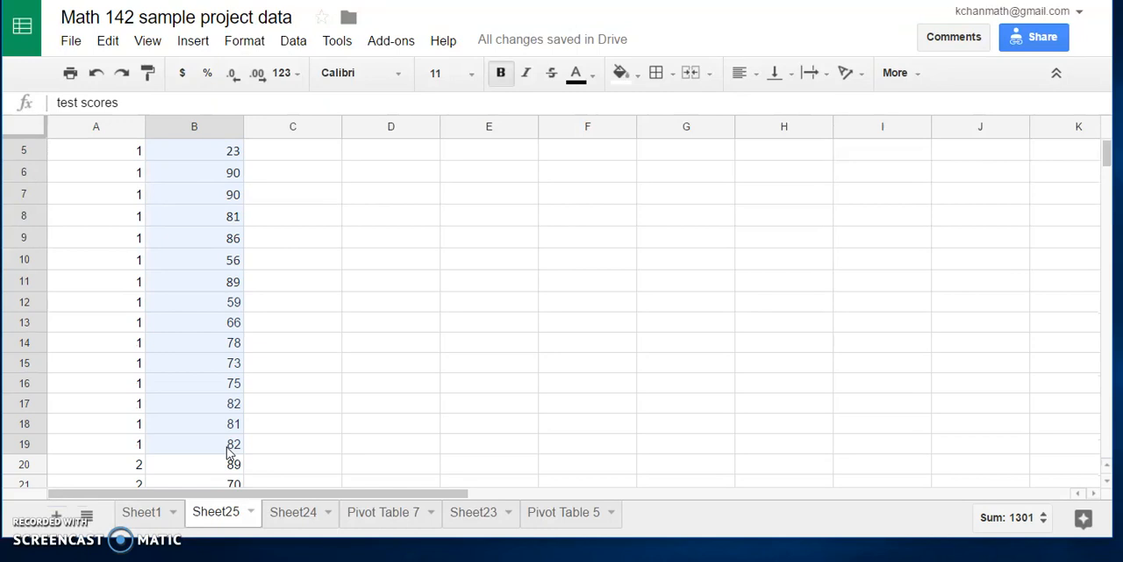
{"action": "right_click", "coordinate": [201, 396]}
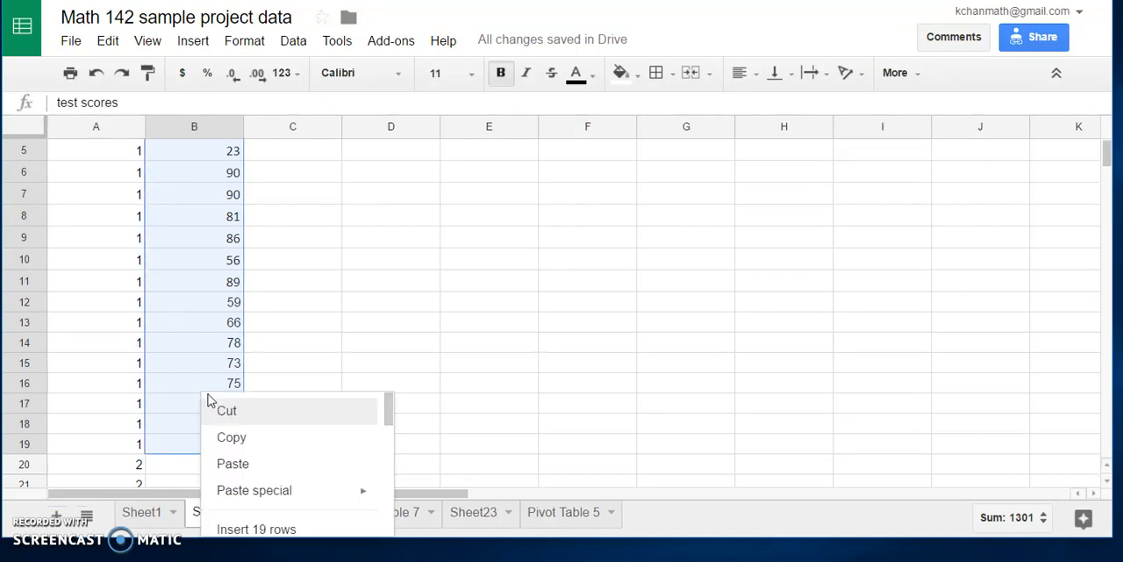
{"action": "left_click", "coordinate": [238, 437]}
{"action": "left_click", "coordinate": [368, 153]}
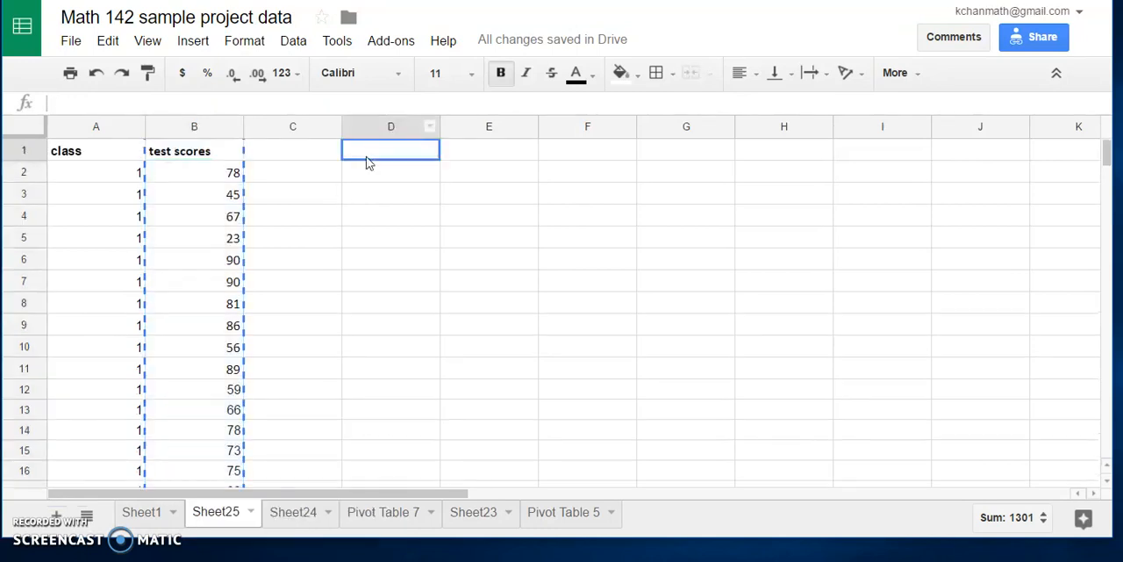
{"action": "right_click", "coordinate": [368, 156]}
{"action": "left_click", "coordinate": [399, 229]}
Step: Change the header in D1 to "test scores for class 1" and widen column D to fit it
{"action": "left_click", "coordinate": [384, 156]}
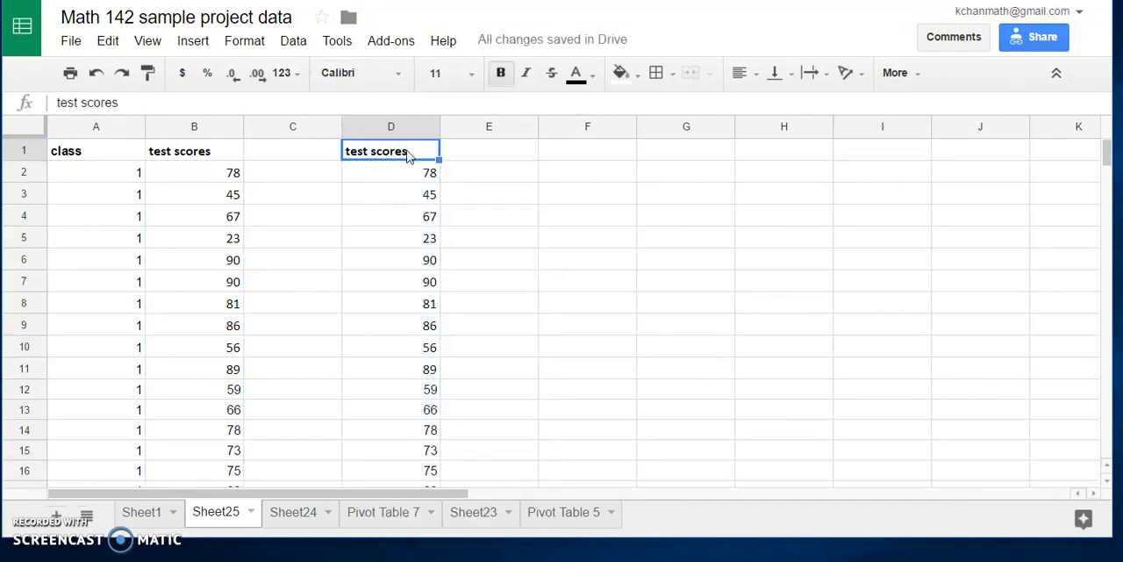
{"action": "left_click", "coordinate": [176, 102]}
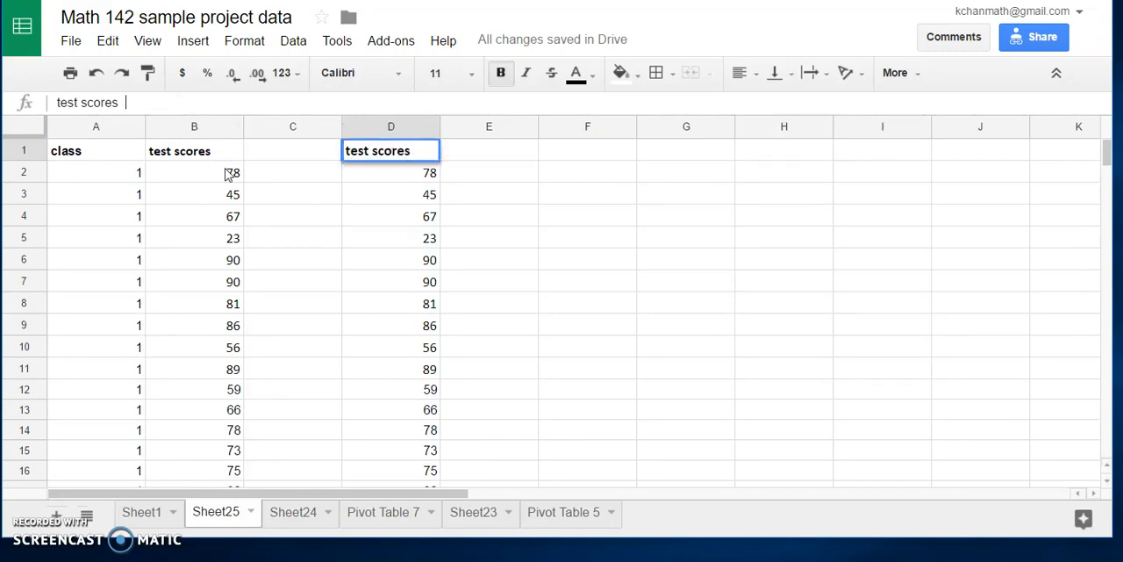
{"action": "type", "text": "for class 1"}
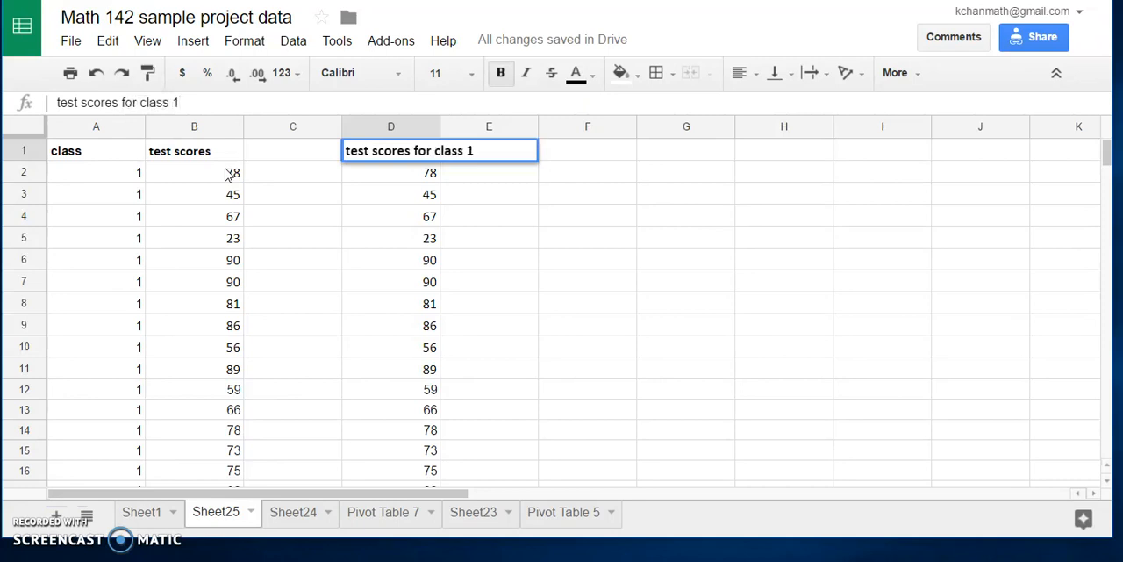
{"action": "left_click", "coordinate": [357, 241]}
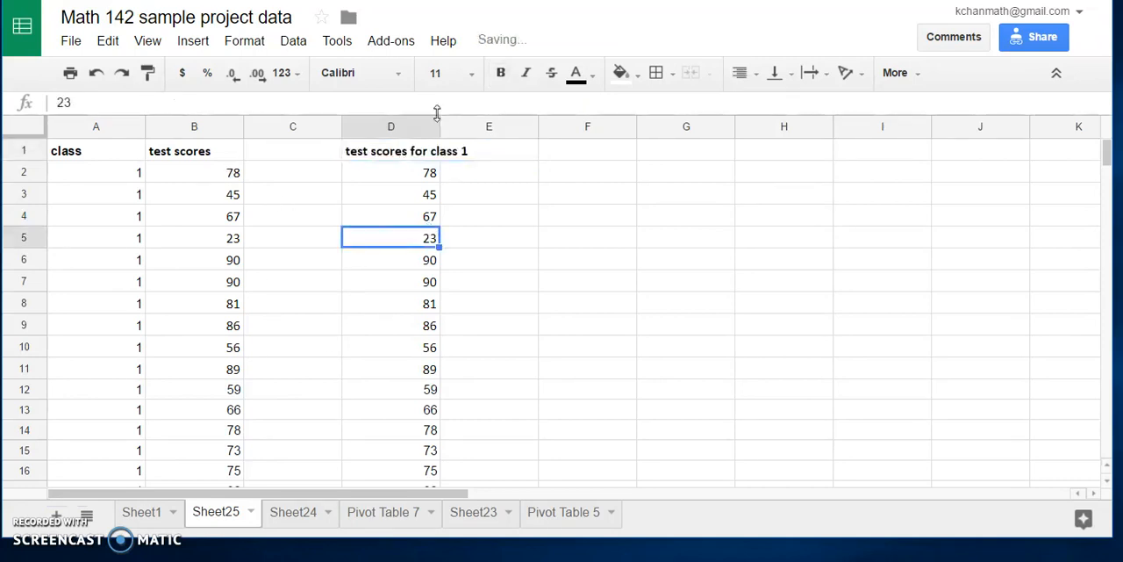
{"action": "left_click_drag", "start_coordinate": [466, 124], "coordinate": [476, 126]}
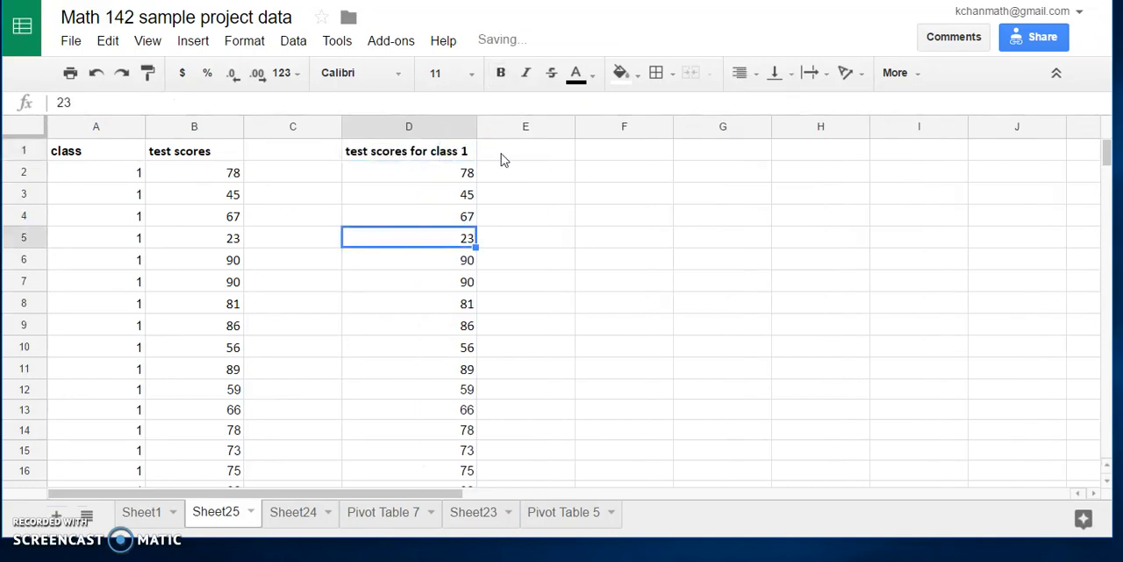
Step: Copy the class 2 test scores, B20:B38, into column E starting at E2
{"action": "scroll", "coordinate": [262, 199], "scroll_direction": "down", "scroll_amount": 7}
{"action": "scroll", "coordinate": [283, 252], "scroll_direction": "up", "scroll_amount": 2}
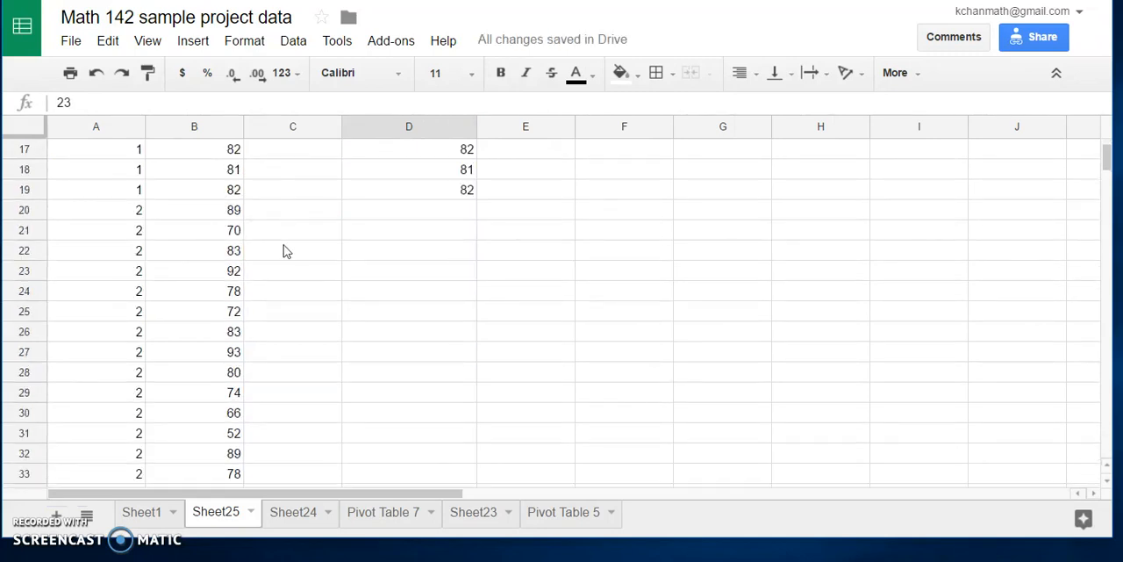
{"action": "left_click_drag", "start_coordinate": [199, 215], "coordinate": [223, 374]}
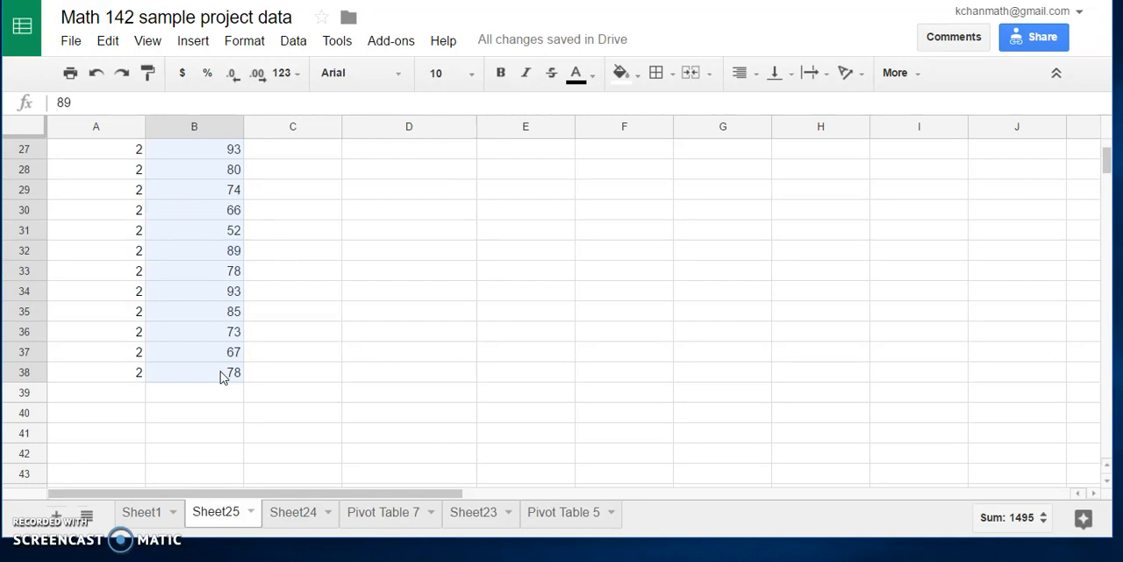
{"action": "right_click", "coordinate": [207, 264]}
{"action": "left_click", "coordinate": [235, 309]}
{"action": "scroll", "coordinate": [371, 266], "scroll_direction": "up", "scroll_amount": 9}
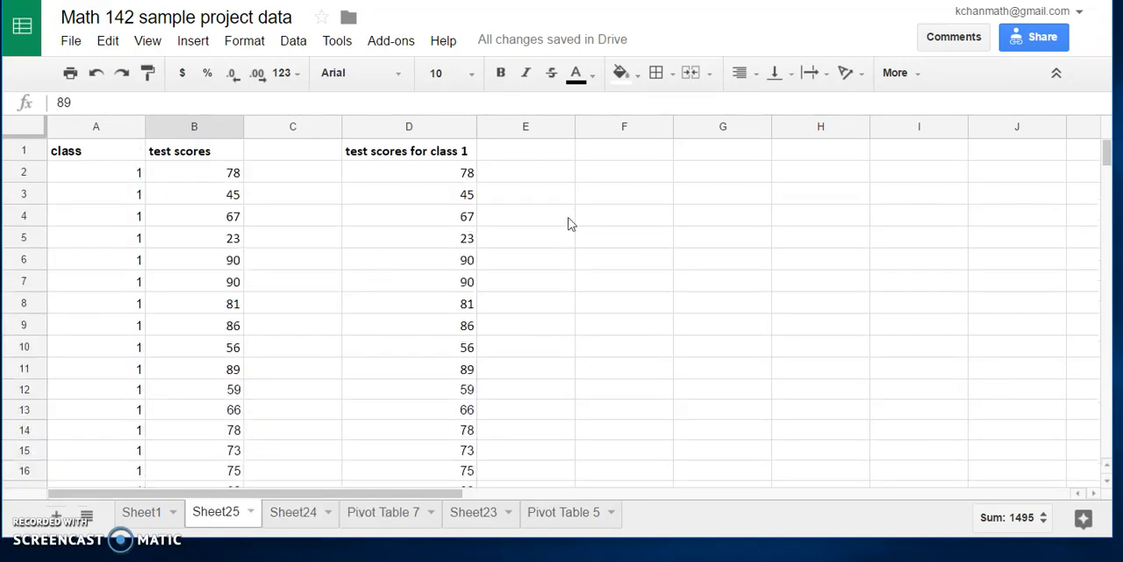
{"action": "right_click", "coordinate": [540, 152]}
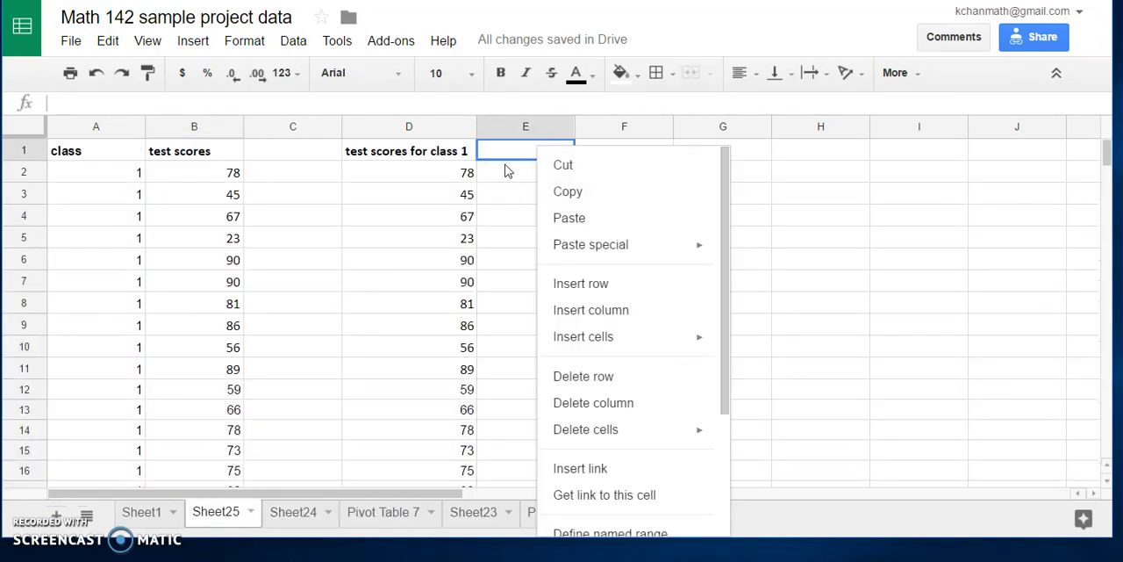
{"action": "left_click", "coordinate": [512, 173]}
{"action": "right_click", "coordinate": [512, 173]}
{"action": "left_click", "coordinate": [547, 236]}
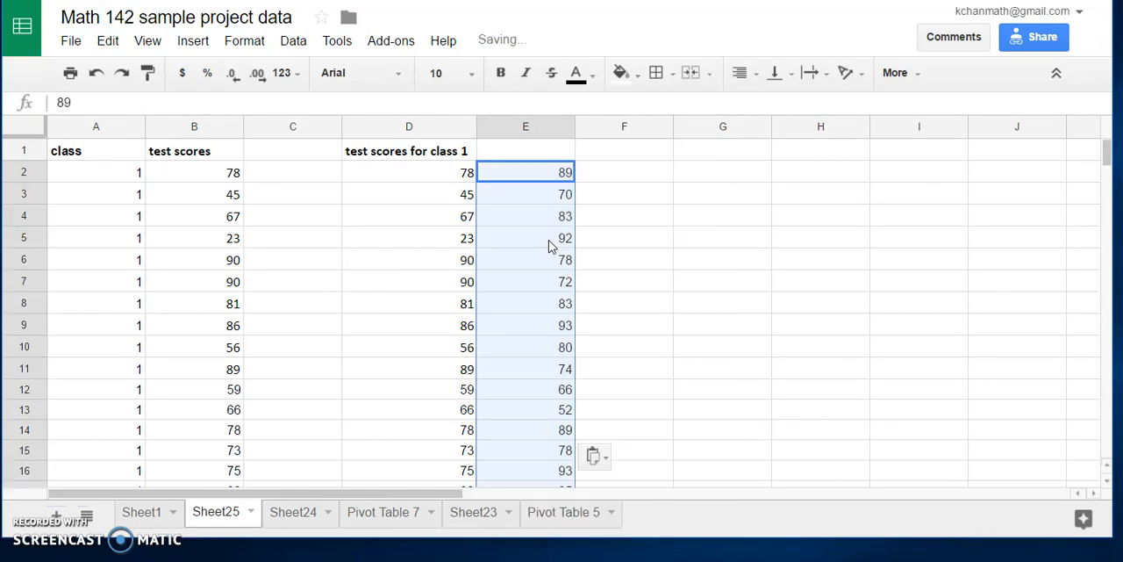
Step: Widen column E and enter the header "Test scores for class 2" in E1
{"action": "left_click", "coordinate": [560, 141]}
{"action": "left_click_drag", "start_coordinate": [574, 126], "coordinate": [608, 126]}
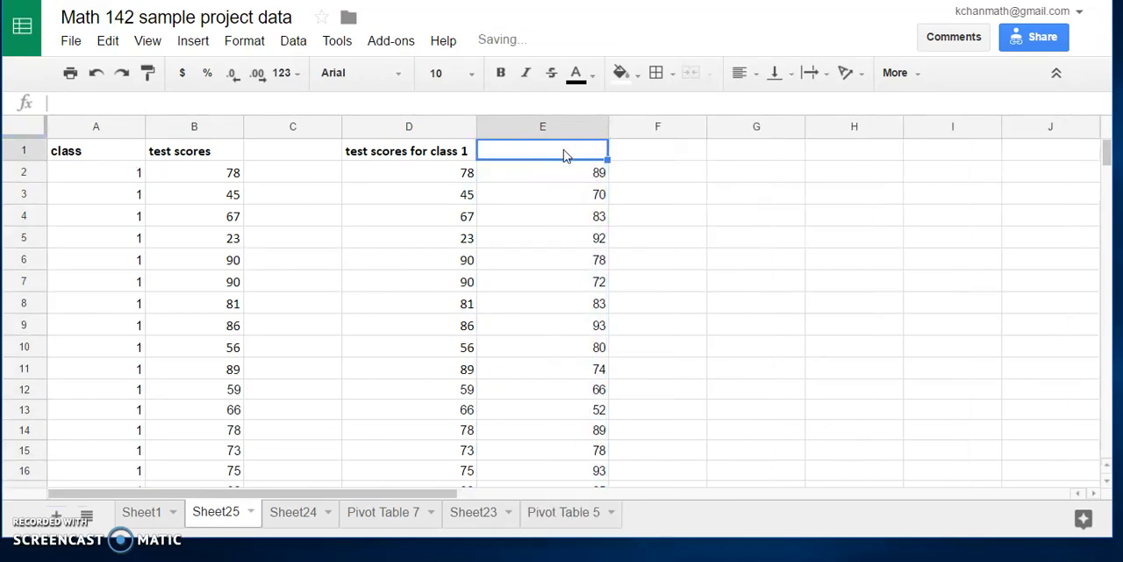
{"action": "type", "text": "Test sc"}
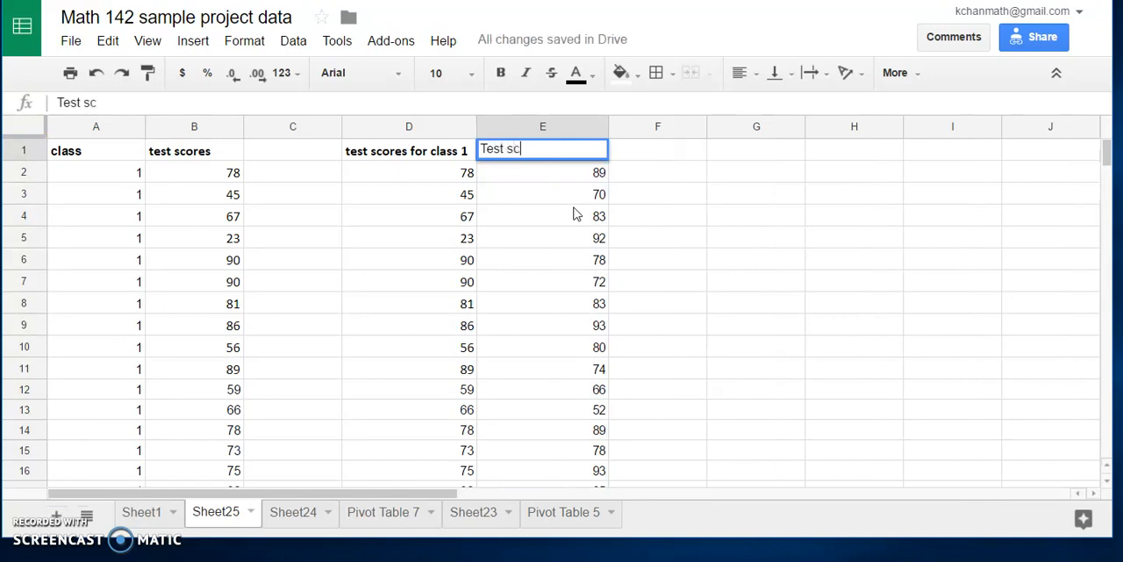
{"action": "type", "text": "ores for class 2"}
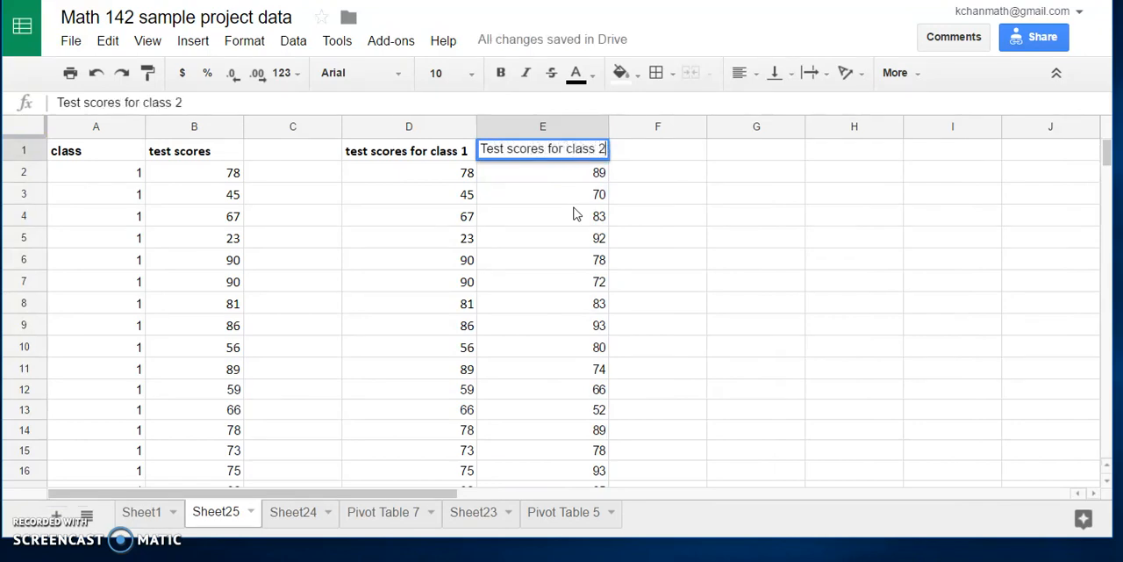
{"action": "key", "text": "Return"}
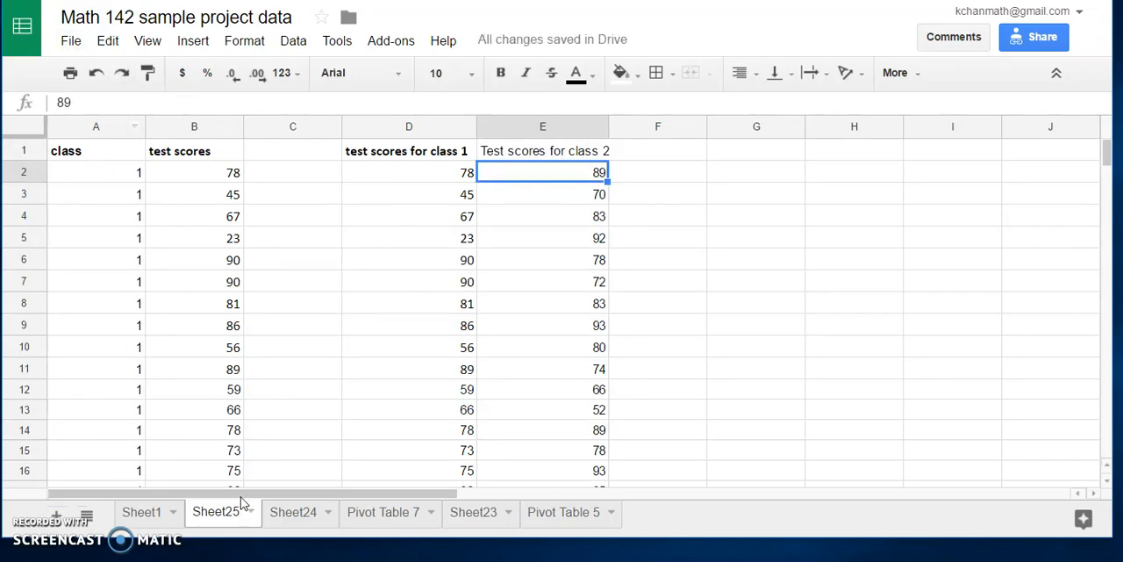
Step: Copy the gender column with its header, C1:C38, from Sheet1 into column A of a new sheet, starting at A1
{"action": "left_click", "coordinate": [147, 518]}
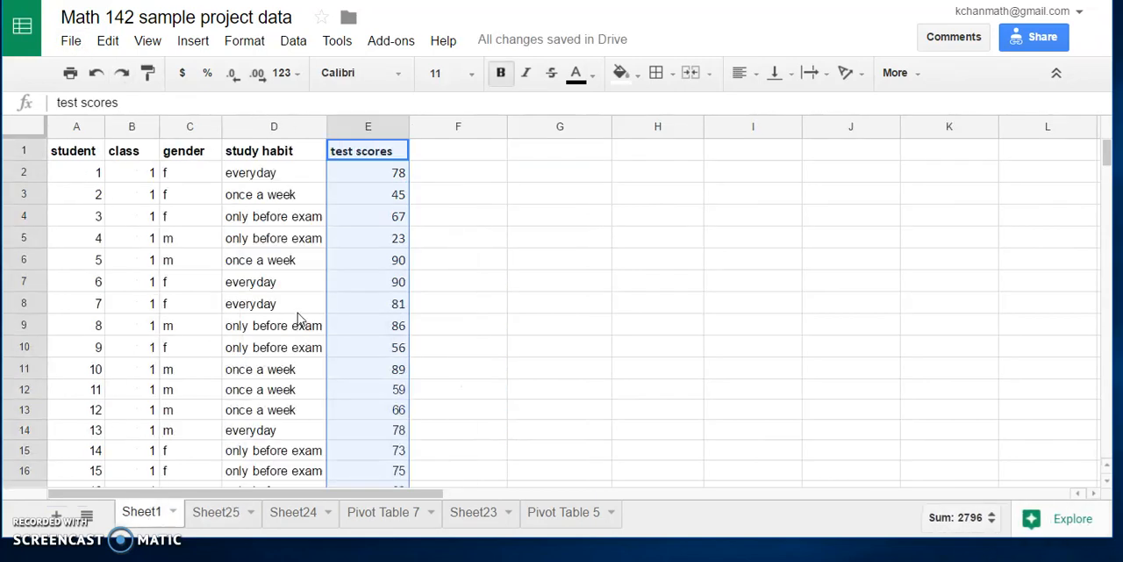
{"action": "left_click_drag", "start_coordinate": [192, 156], "coordinate": [218, 401]}
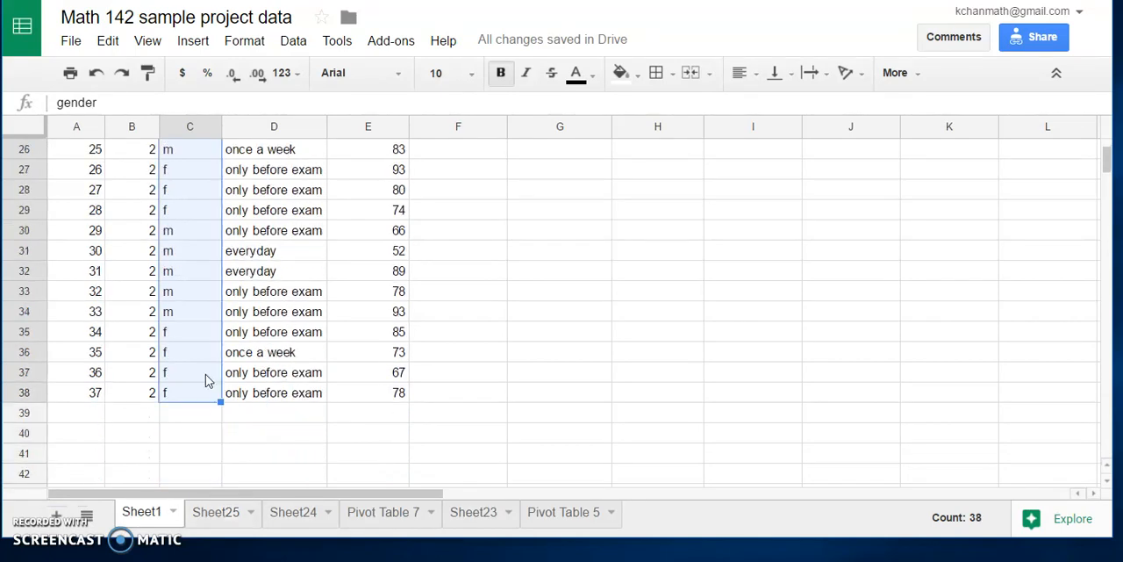
{"action": "right_click", "coordinate": [201, 341]}
{"action": "left_click", "coordinate": [233, 383]}
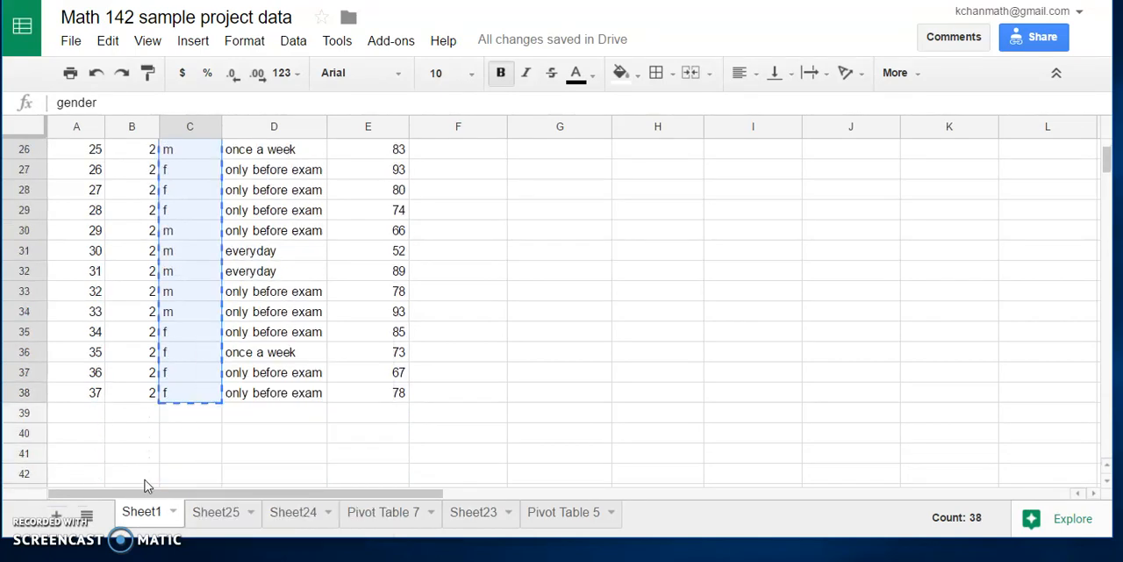
{"action": "left_click", "coordinate": [55, 515]}
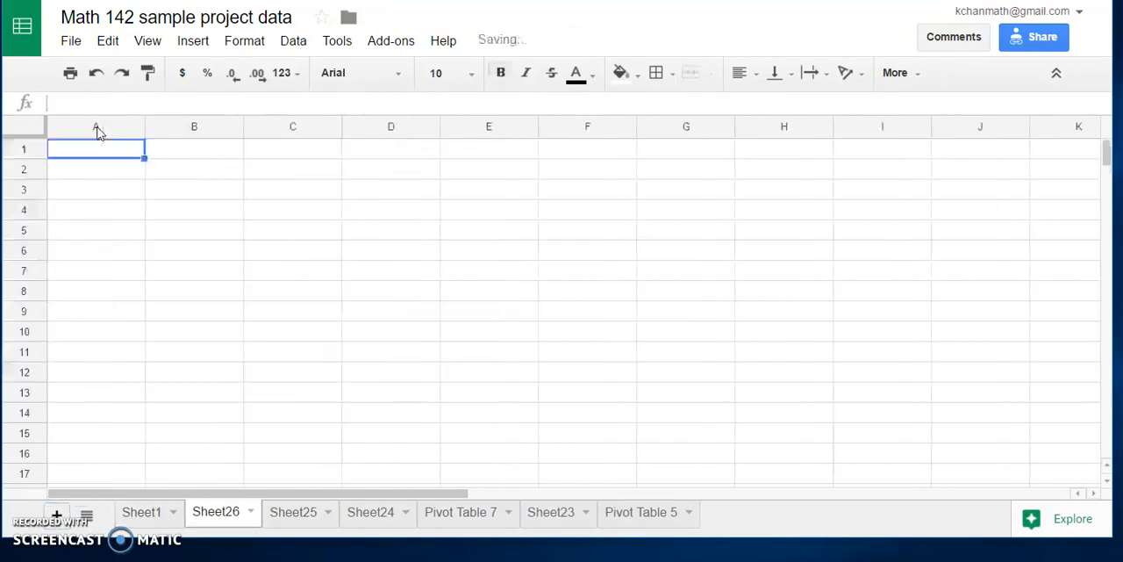
{"action": "right_click", "coordinate": [101, 152]}
{"action": "left_click", "coordinate": [132, 219]}
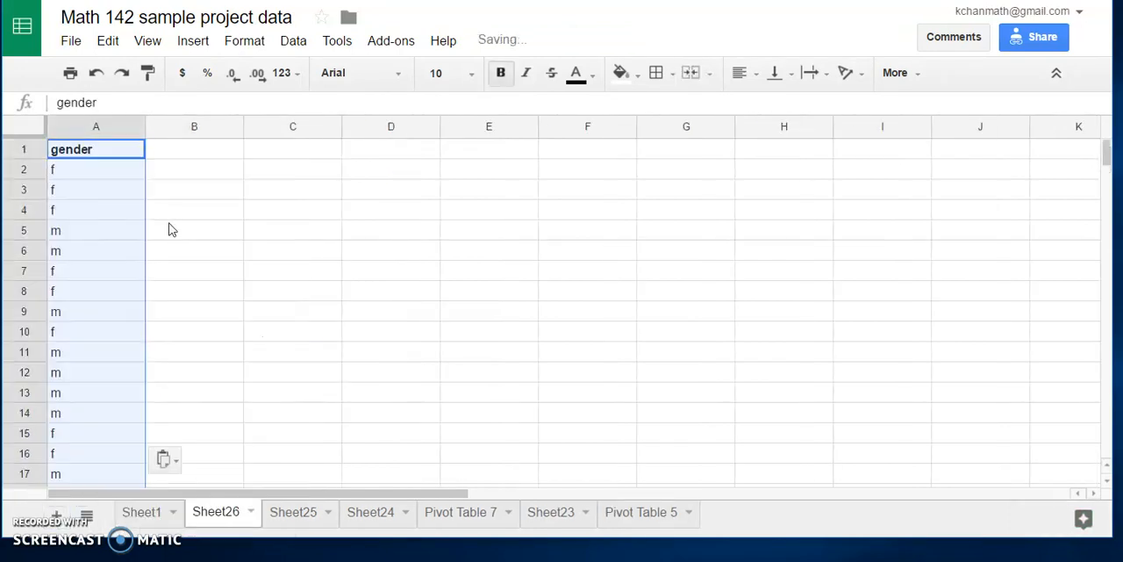
Step: Copy the test scores with their header, E1:E38, from Sheet1 into column B of Sheet26, starting at B1
{"action": "left_click", "coordinate": [138, 514]}
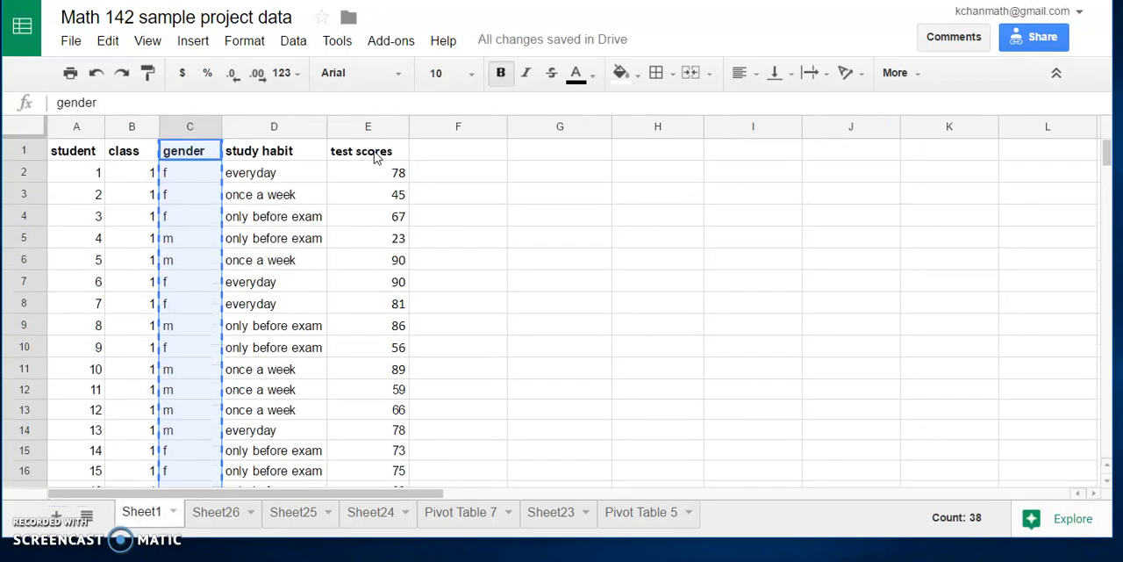
{"action": "left_click_drag", "start_coordinate": [376, 153], "coordinate": [401, 386]}
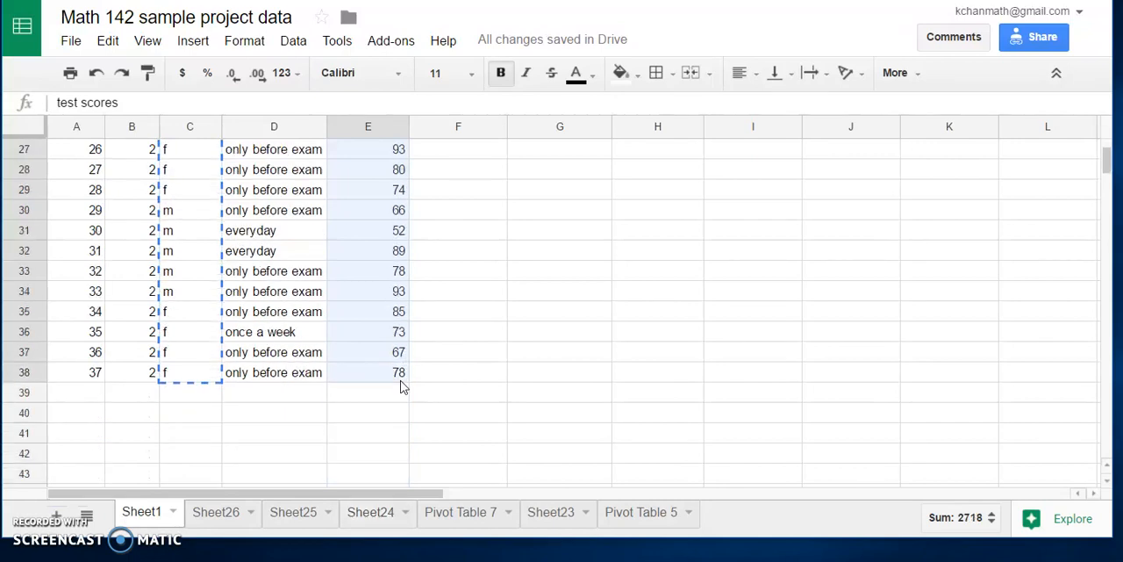
{"action": "right_click", "coordinate": [370, 263]}
{"action": "left_click", "coordinate": [397, 305]}
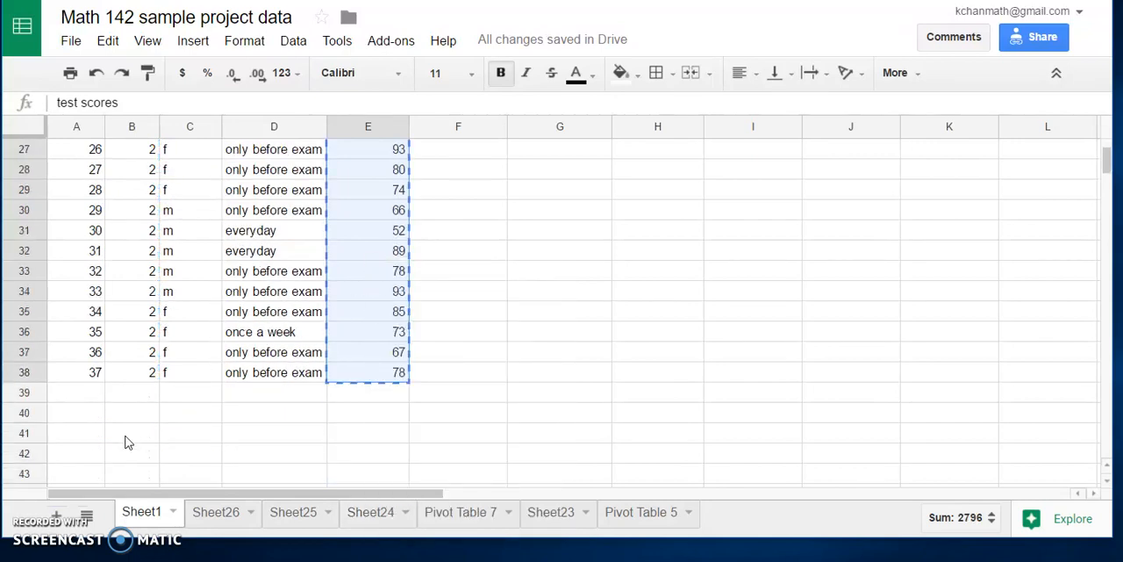
{"action": "left_click", "coordinate": [218, 512]}
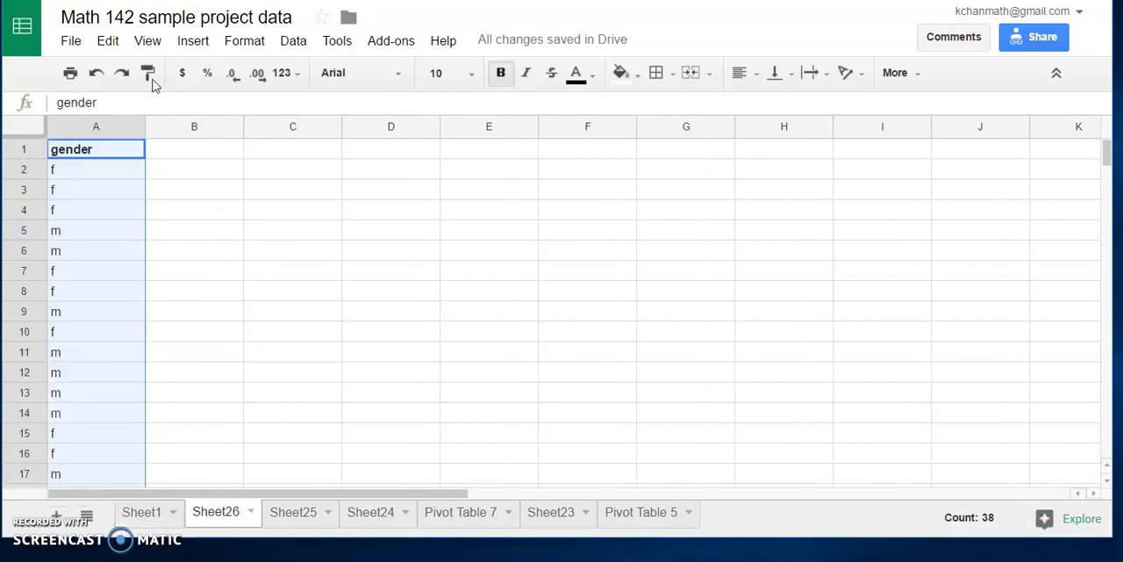
{"action": "left_click", "coordinate": [191, 147]}
{"action": "right_click", "coordinate": [186, 151]}
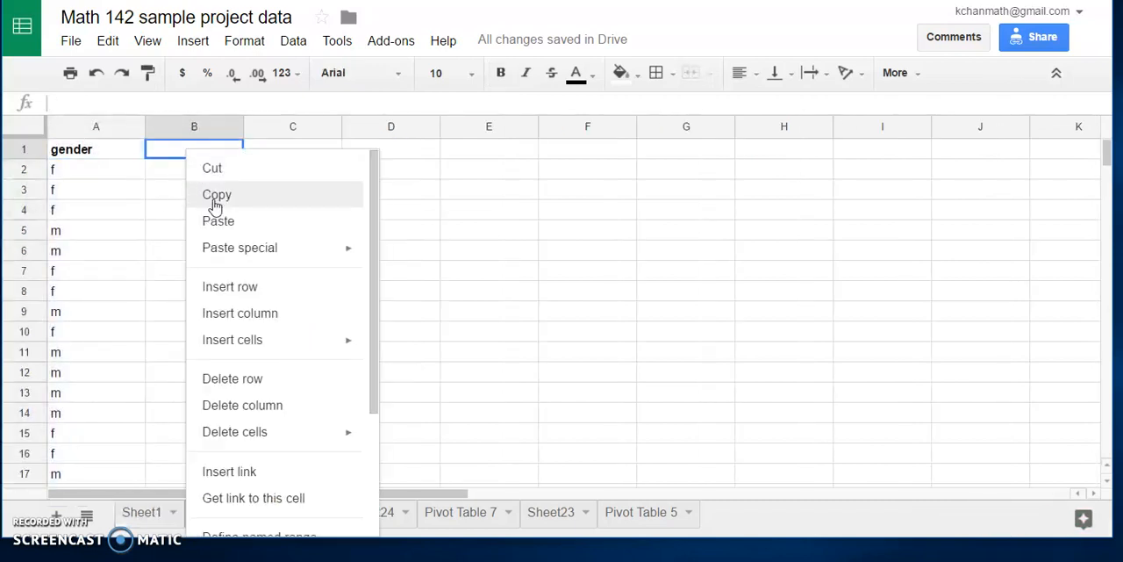
{"action": "left_click", "coordinate": [246, 220]}
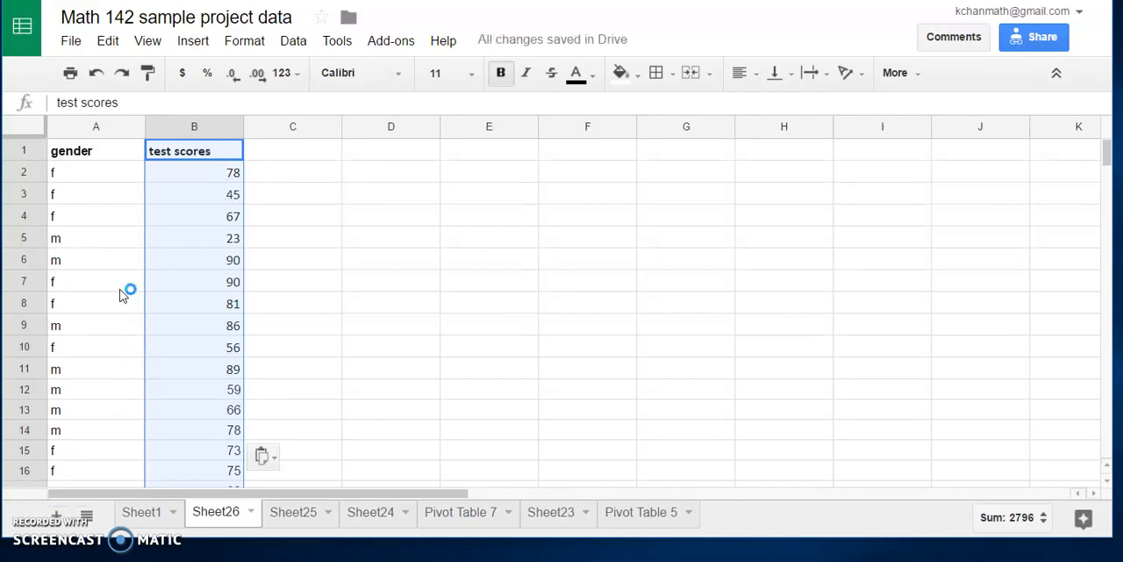
Step: Sort the range A1:B38 by gender from A to Z, treating the first row as a header
{"action": "left_click", "coordinate": [116, 196]}
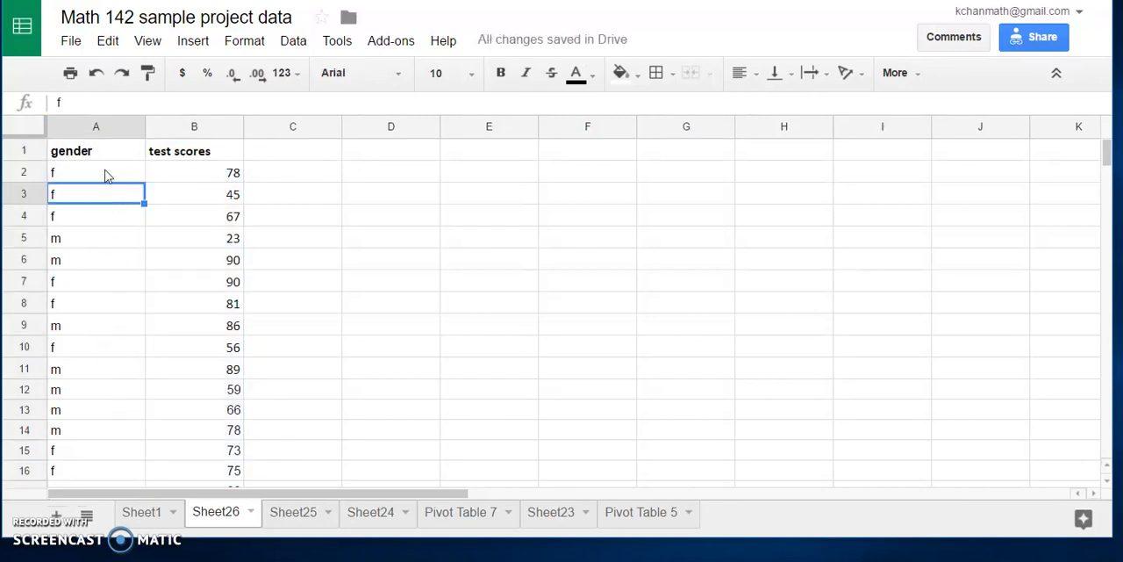
{"action": "left_click", "coordinate": [92, 150]}
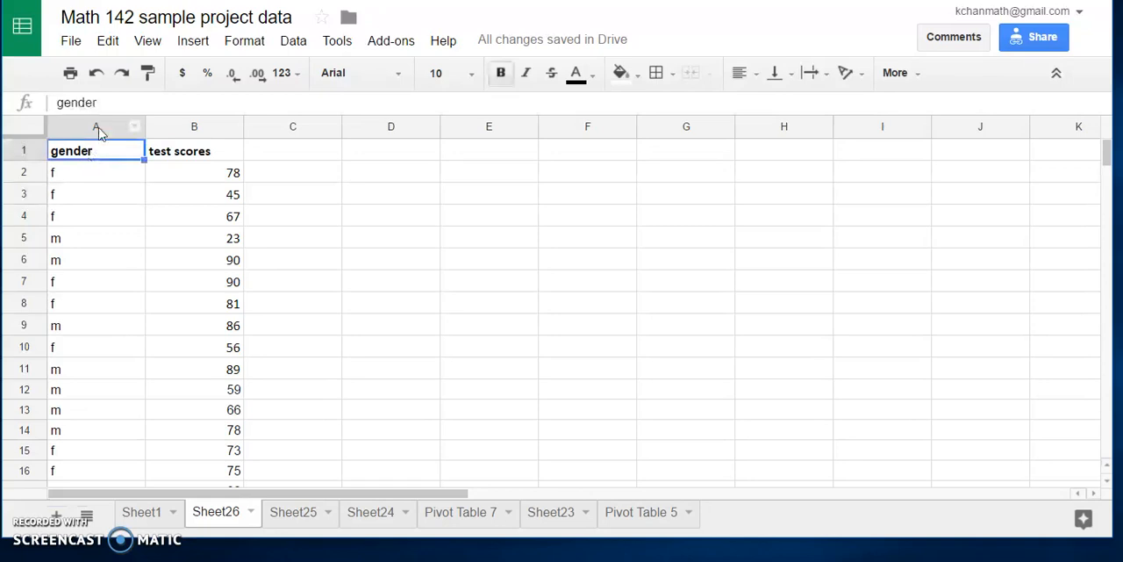
{"action": "left_click", "coordinate": [120, 200]}
{"action": "left_click_drag", "start_coordinate": [108, 149], "coordinate": [188, 238]}
{"action": "scroll", "coordinate": [164, 213], "scroll_direction": "up", "scroll_amount": 9}
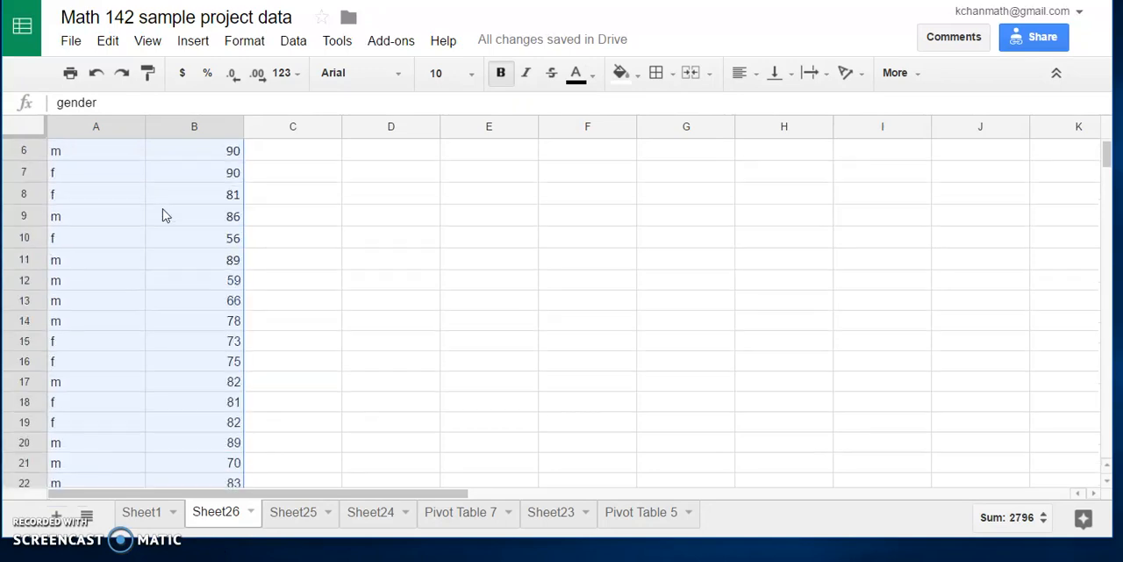
{"action": "scroll", "coordinate": [134, 215], "scroll_direction": "up", "scroll_amount": 2}
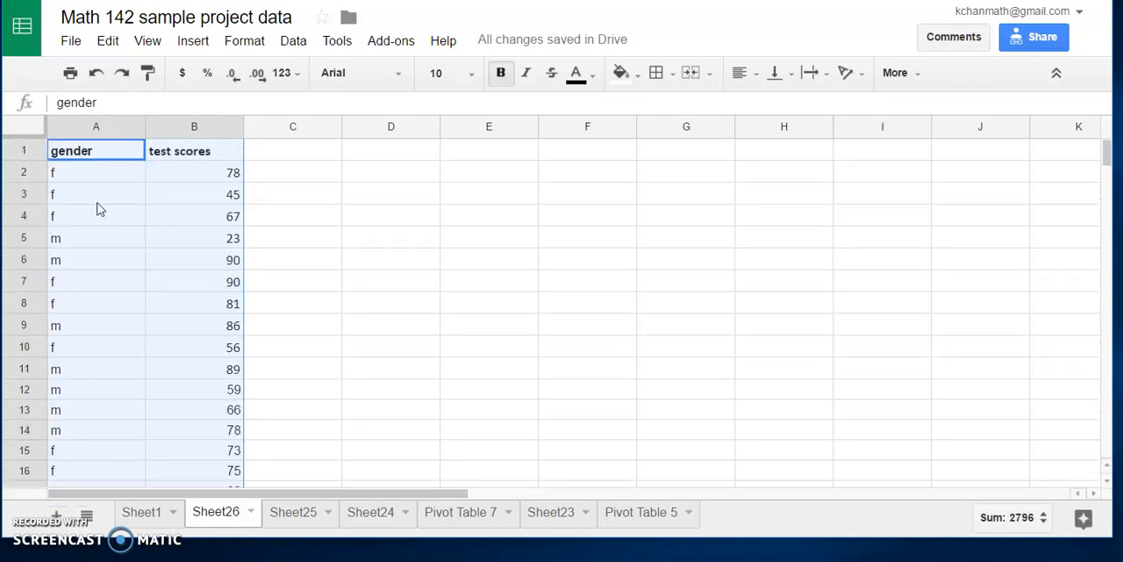
{"action": "right_click", "coordinate": [179, 191]}
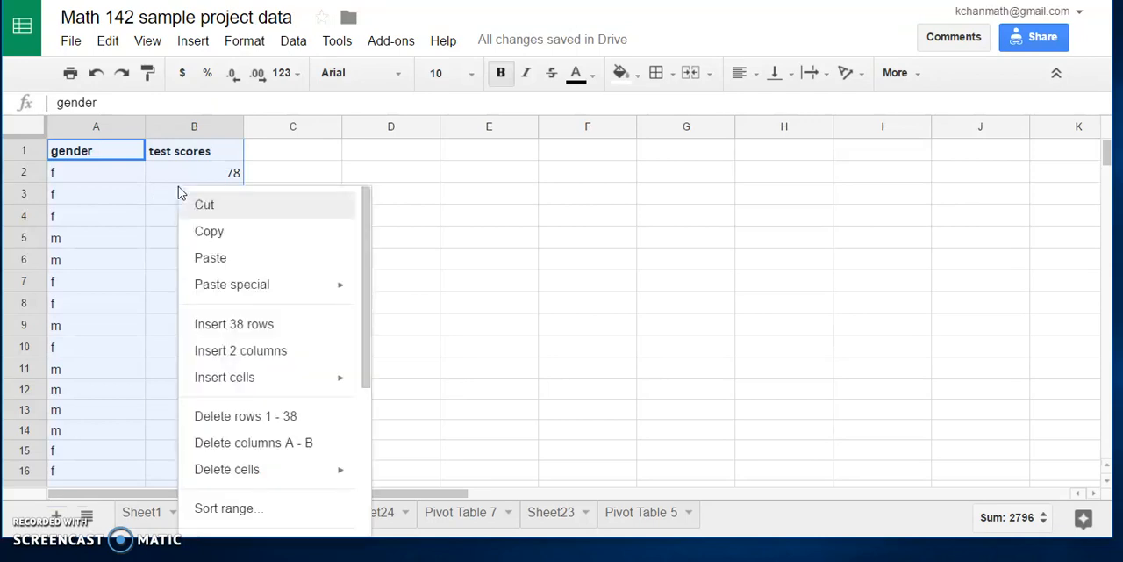
{"action": "left_click", "coordinate": [297, 45]}
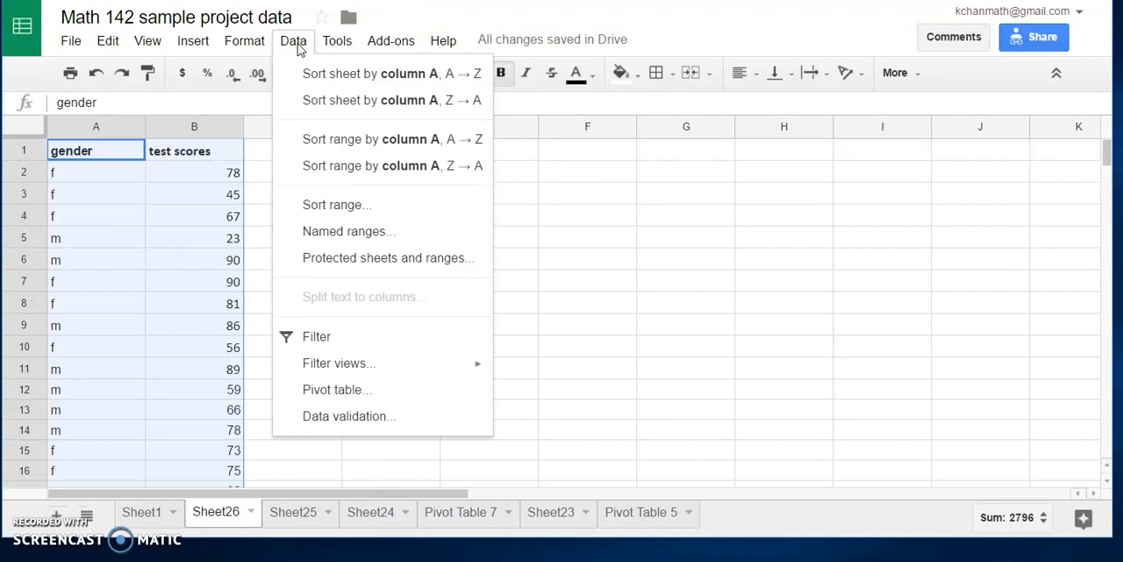
{"action": "left_click", "coordinate": [354, 209]}
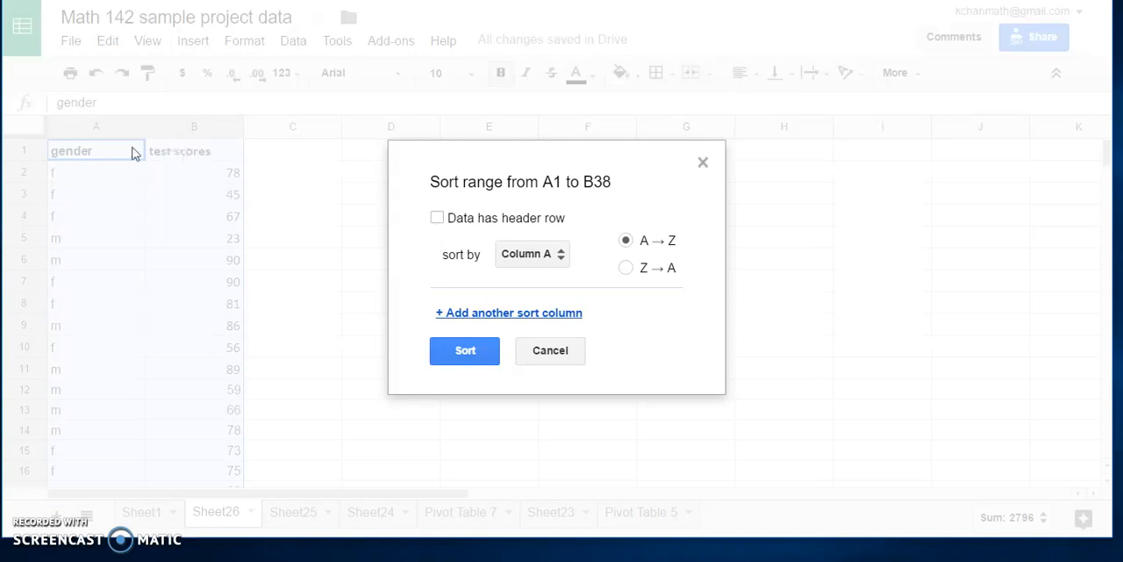
{"action": "left_click", "coordinate": [437, 218]}
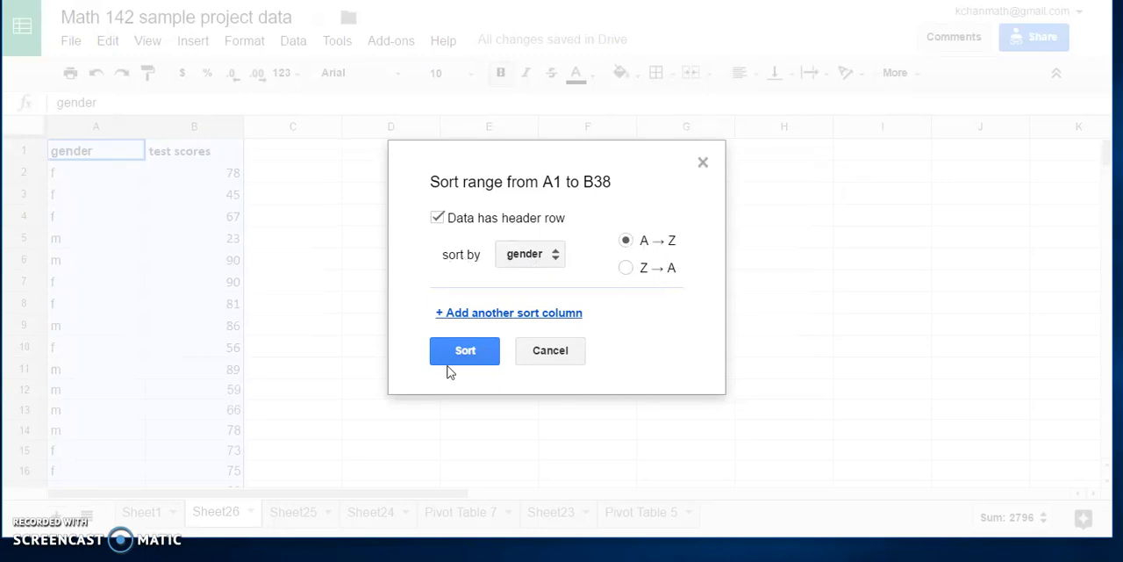
{"action": "left_click", "coordinate": [561, 263]}
{"action": "left_click", "coordinate": [562, 262]}
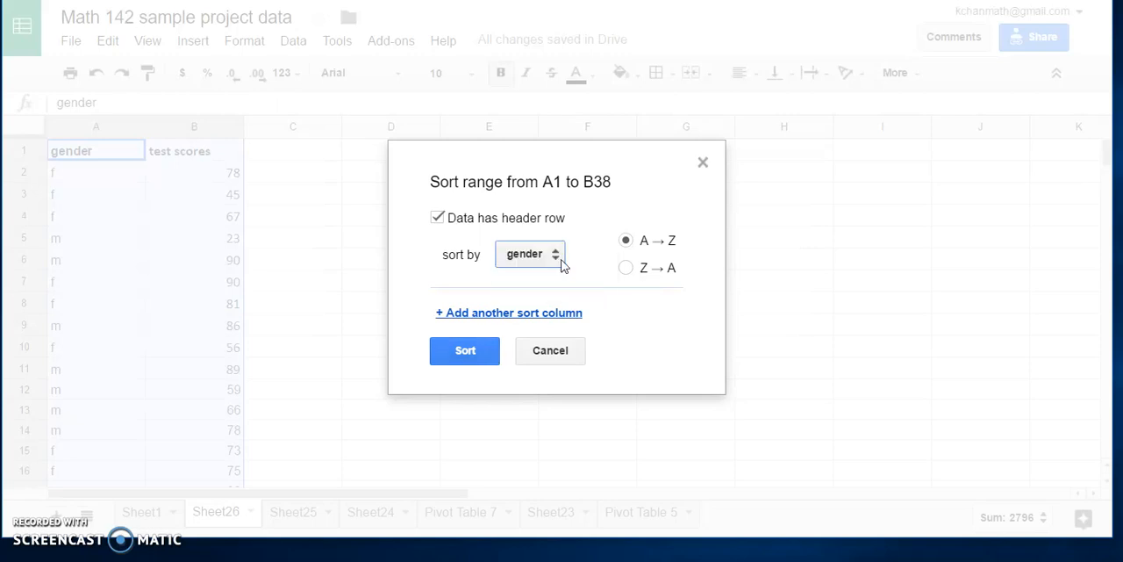
{"action": "left_click", "coordinate": [466, 352]}
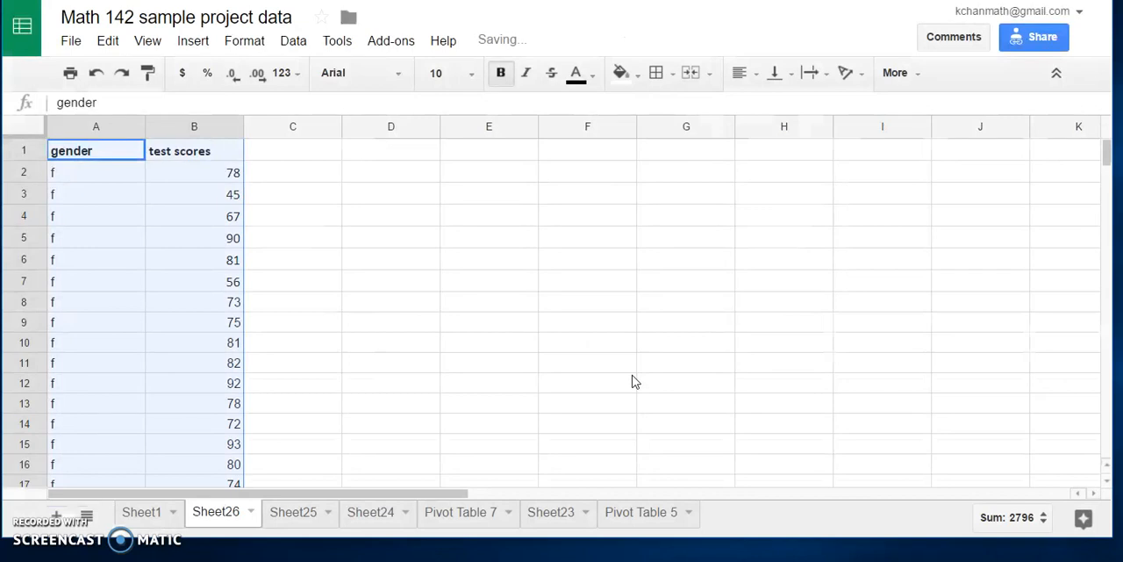